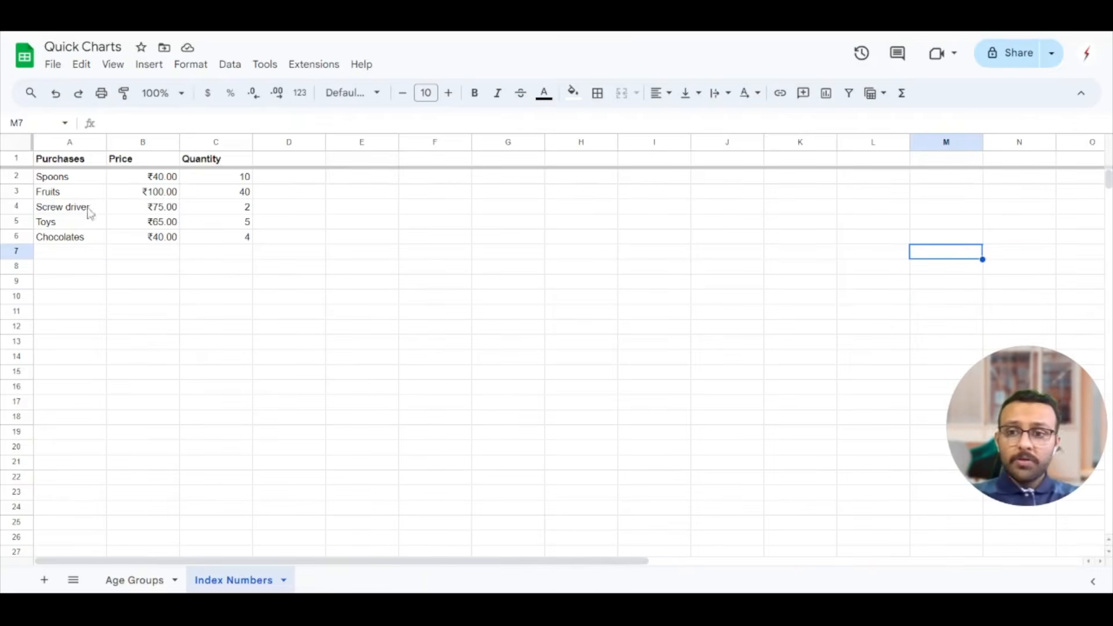
Set the sheet's zoom level to 125%
left_click(136, 255)
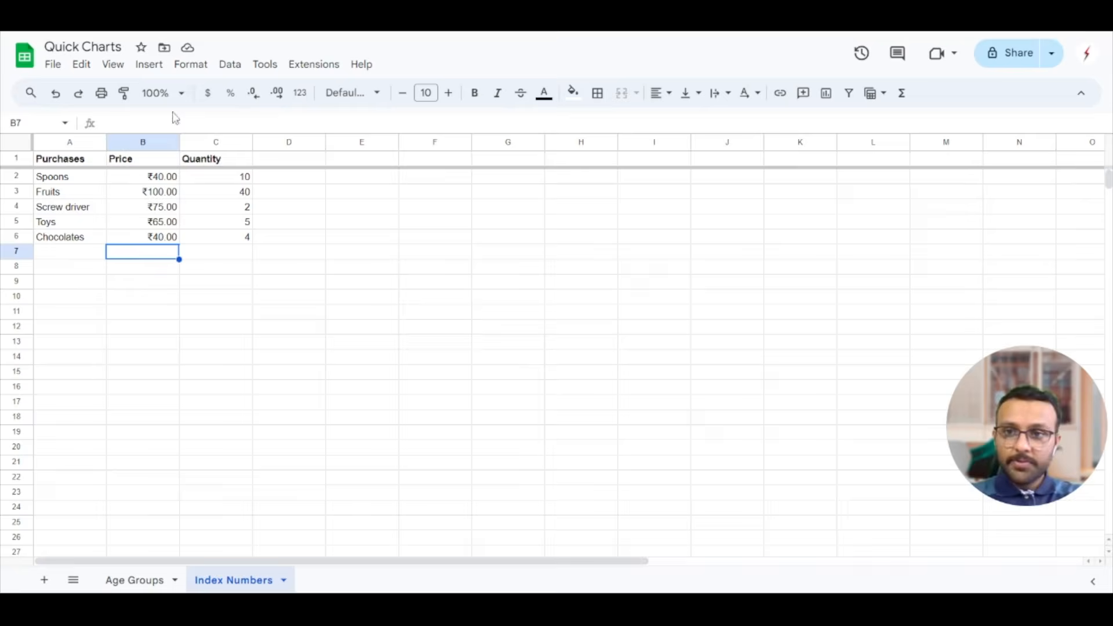
left_click(180, 94)
left_click(157, 218)
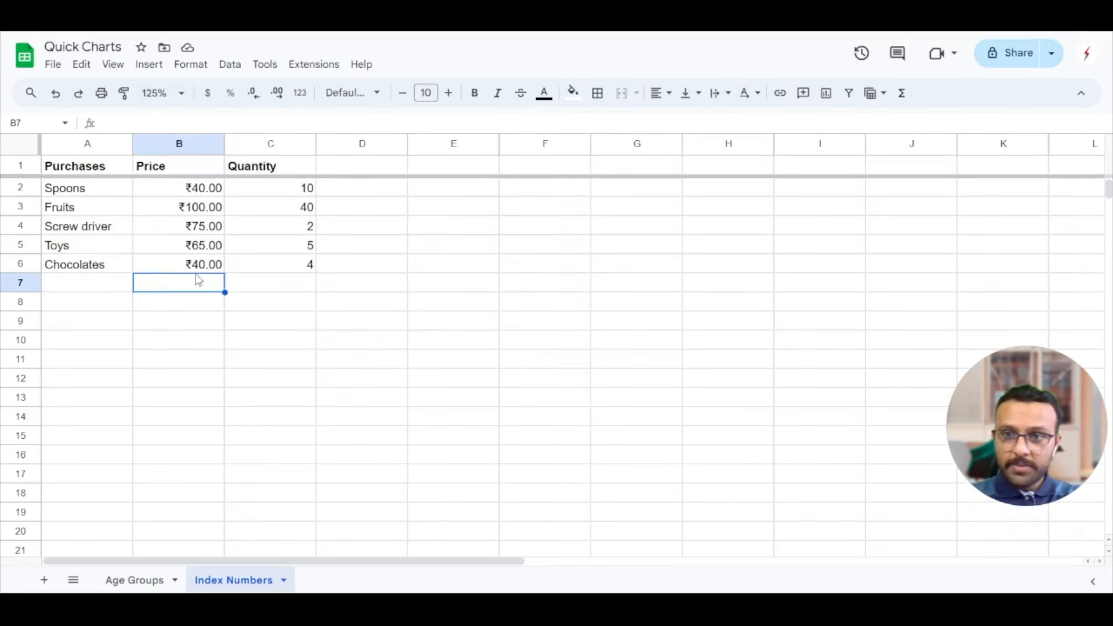
Examine the purchase items, prices and quantities in the Index Numbers sheet's data range A1:C6
left_click(110, 243)
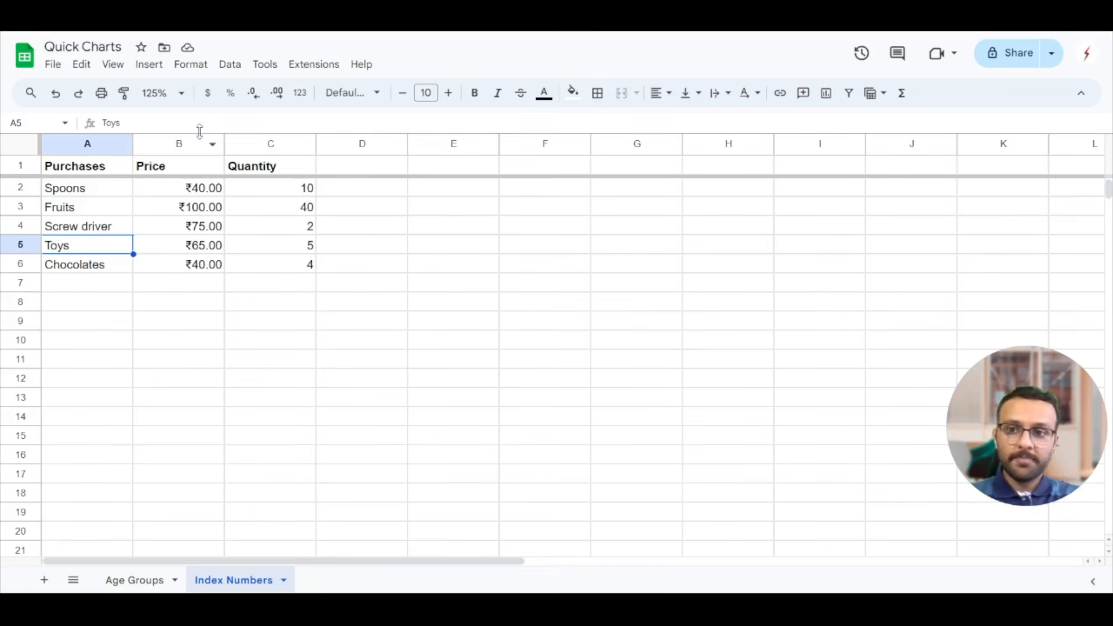
left_click(178, 143)
left_click(179, 170)
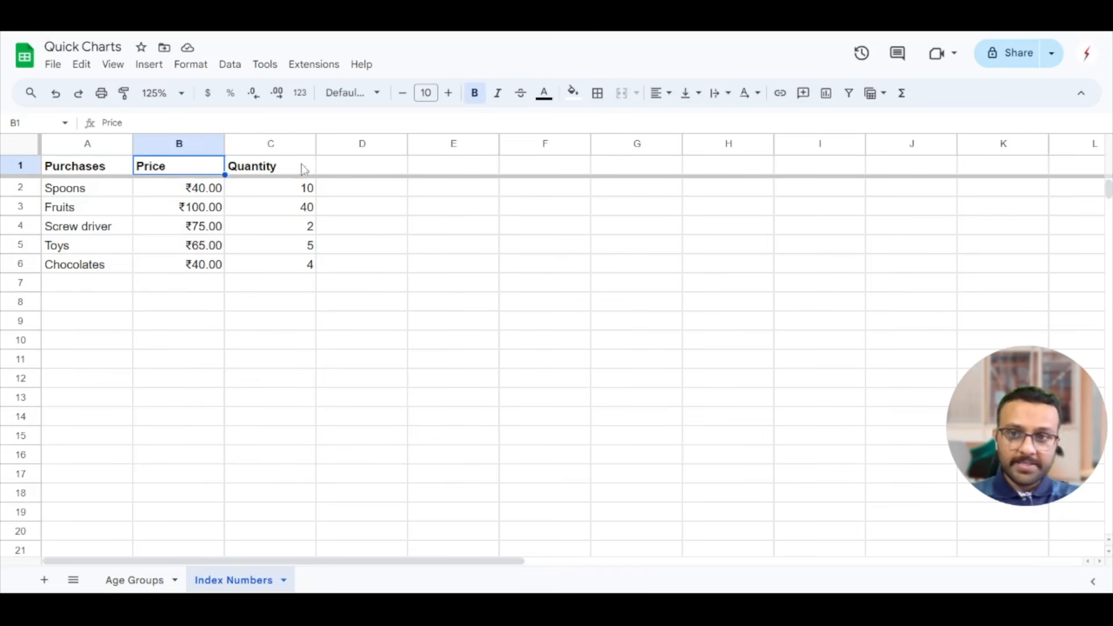
left_click(271, 149)
left_click(288, 265)
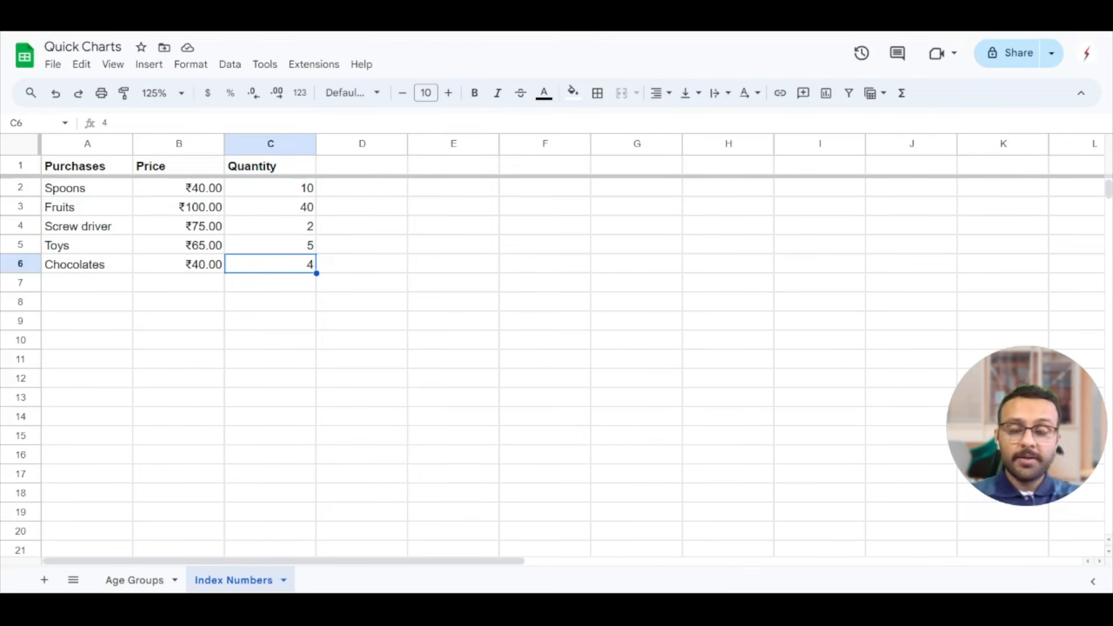
left_click_drag(65, 168, 298, 268)
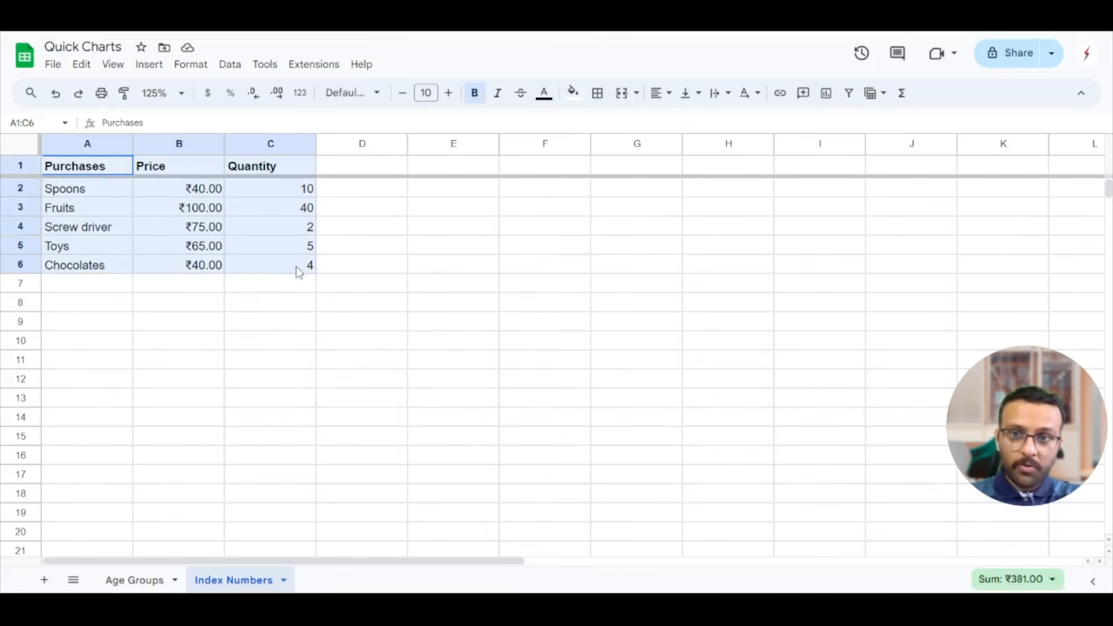
left_click(203, 387)
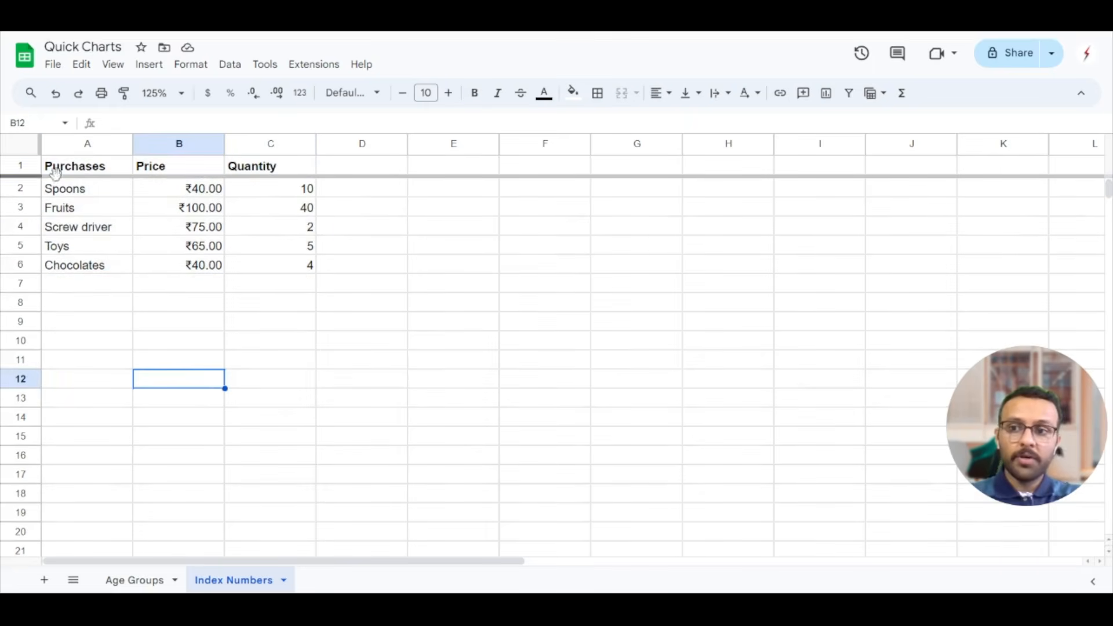
left_click(23, 146)
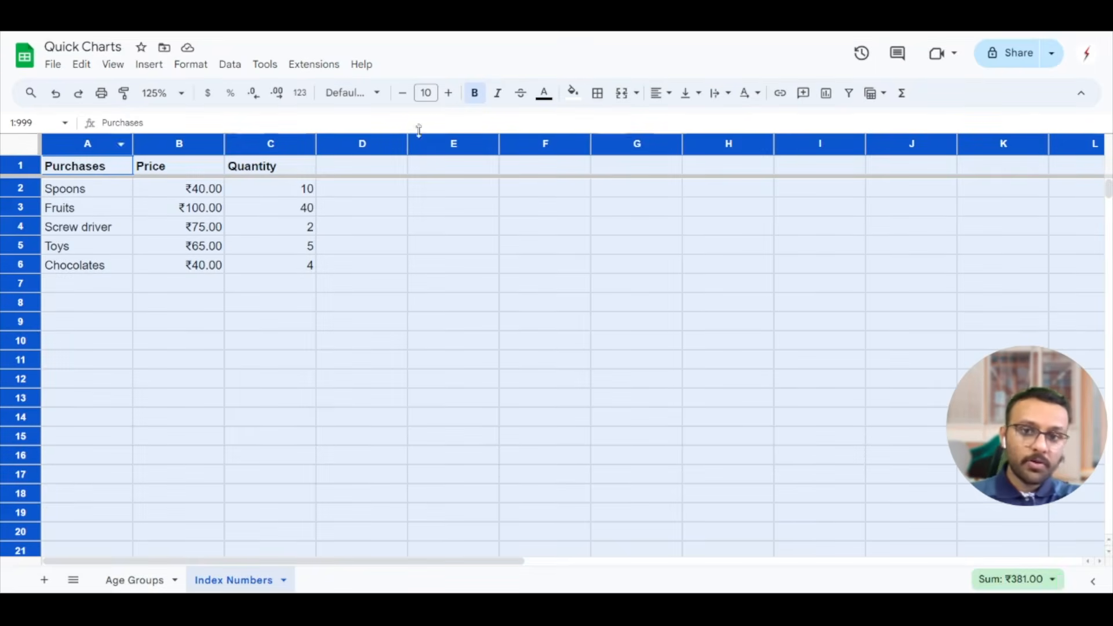
left_click(167, 254)
Insert a chart based on the purchases data in A1:C6, including the headers
left_click_drag(77, 169, 288, 275)
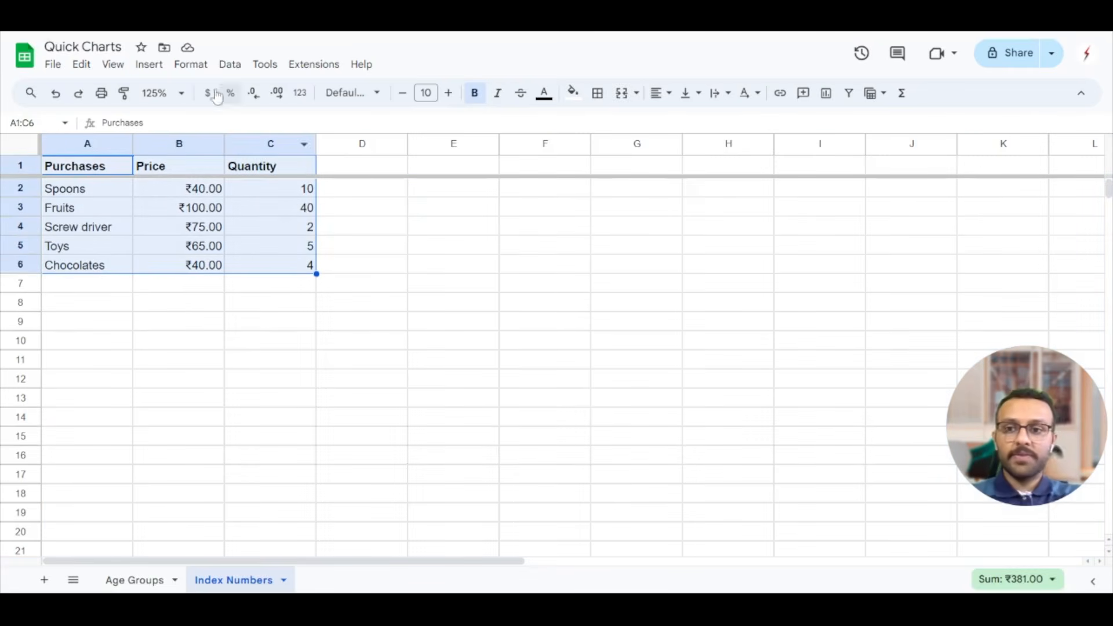
left_click(145, 77)
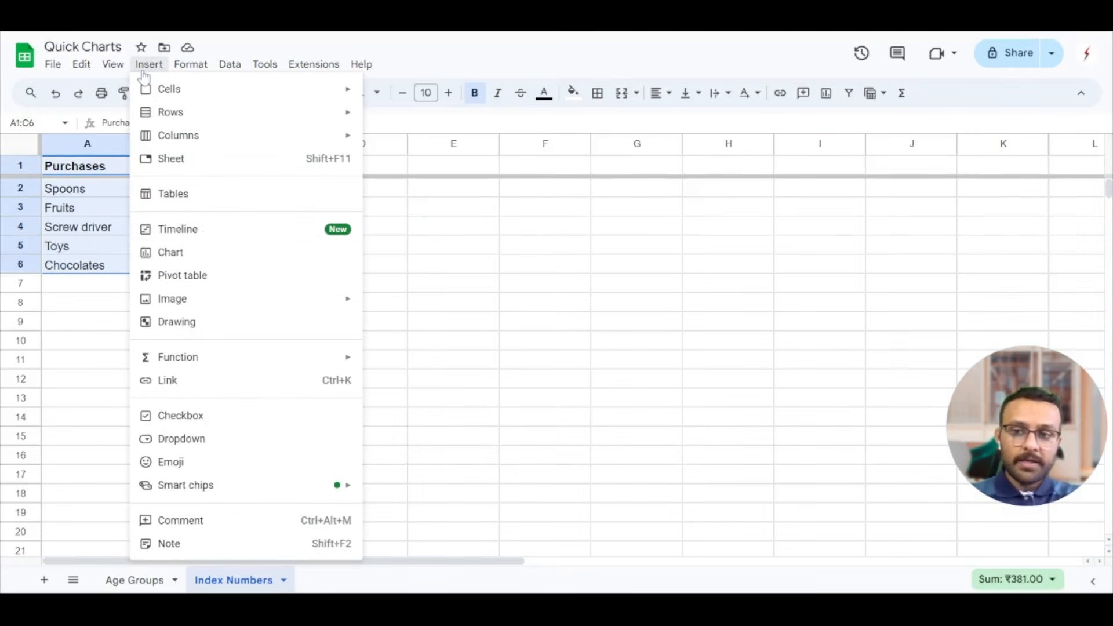
left_click(209, 255)
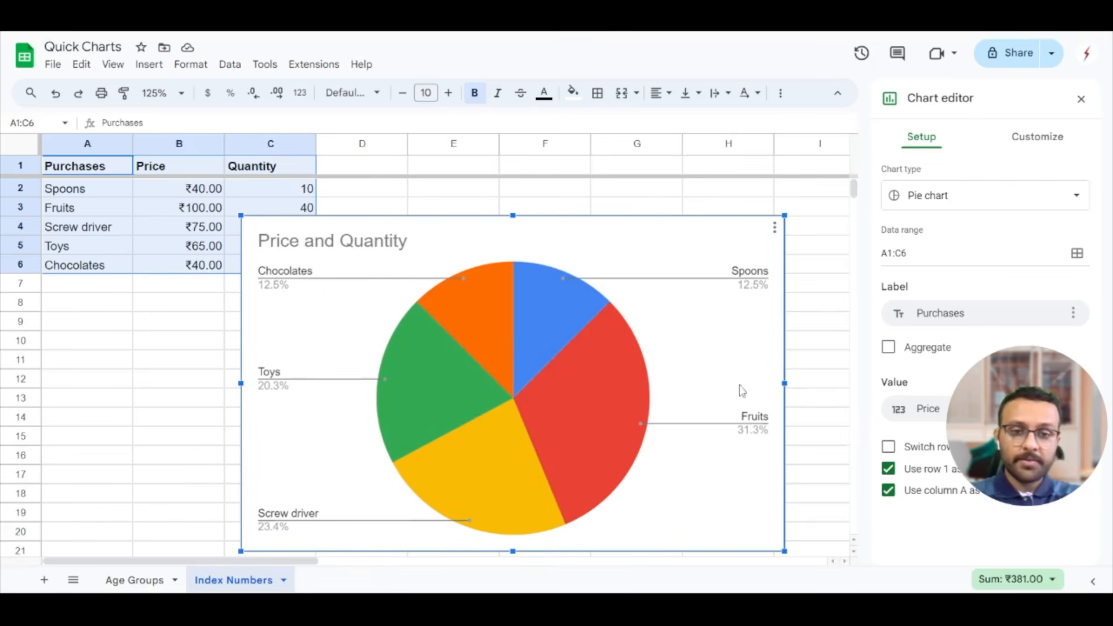
Shrink the pie chart from its upper-left corner so it starts in column D at row 7, clear of the data
left_click_drag(979, 368, 120, 431)
left_click(669, 245)
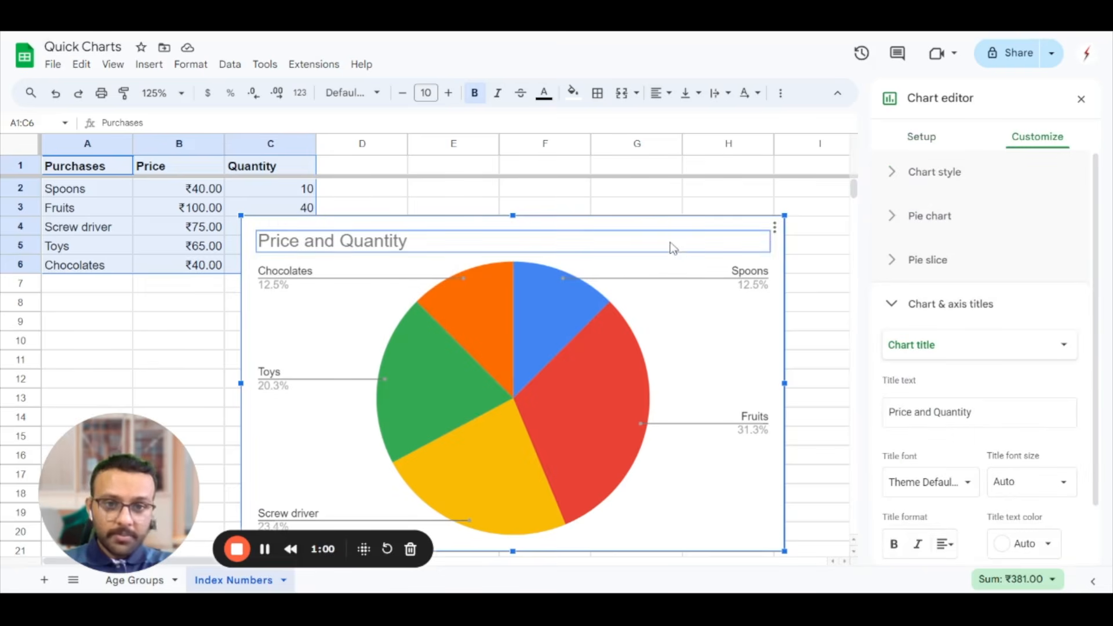
left_click(738, 327)
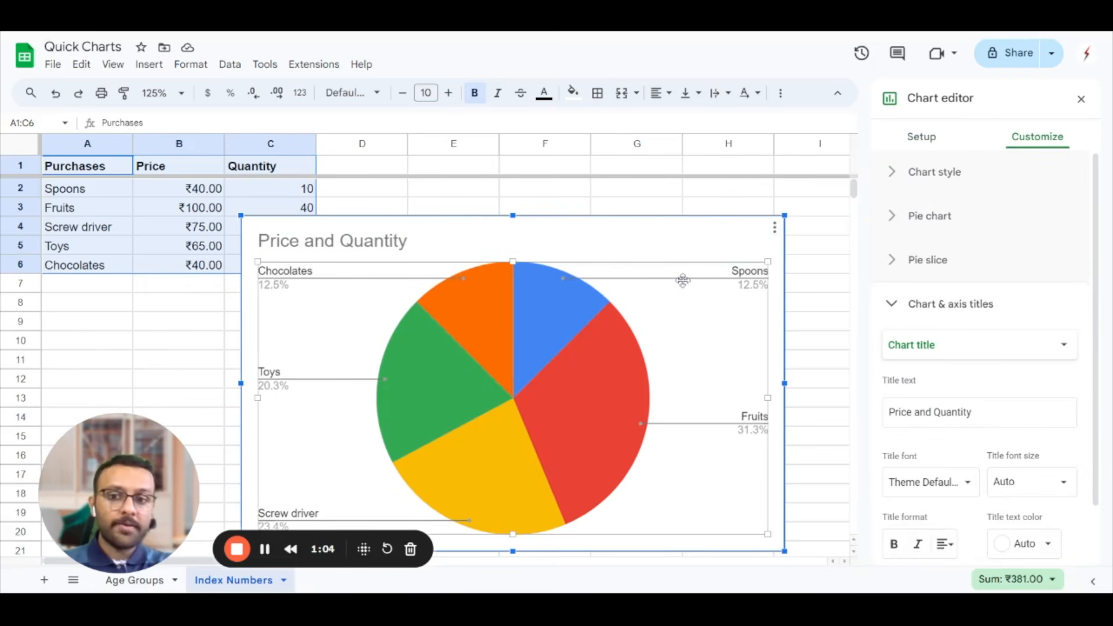
left_click_drag(241, 229, 351, 297)
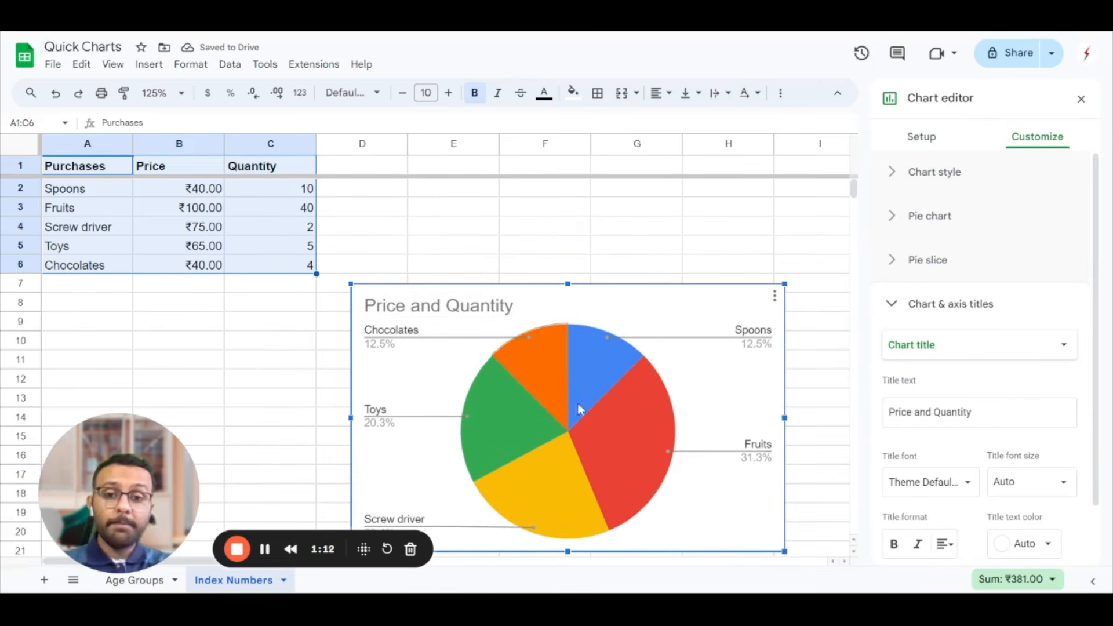
Change the chart type from pie to the standard Column chart
left_click(933, 140)
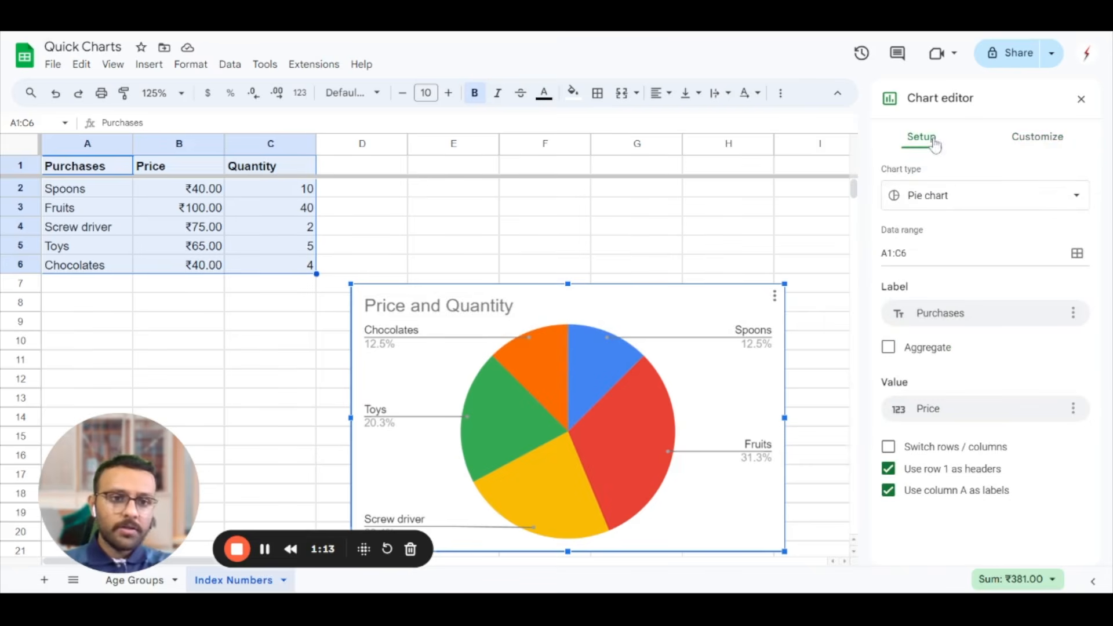
left_click(971, 206)
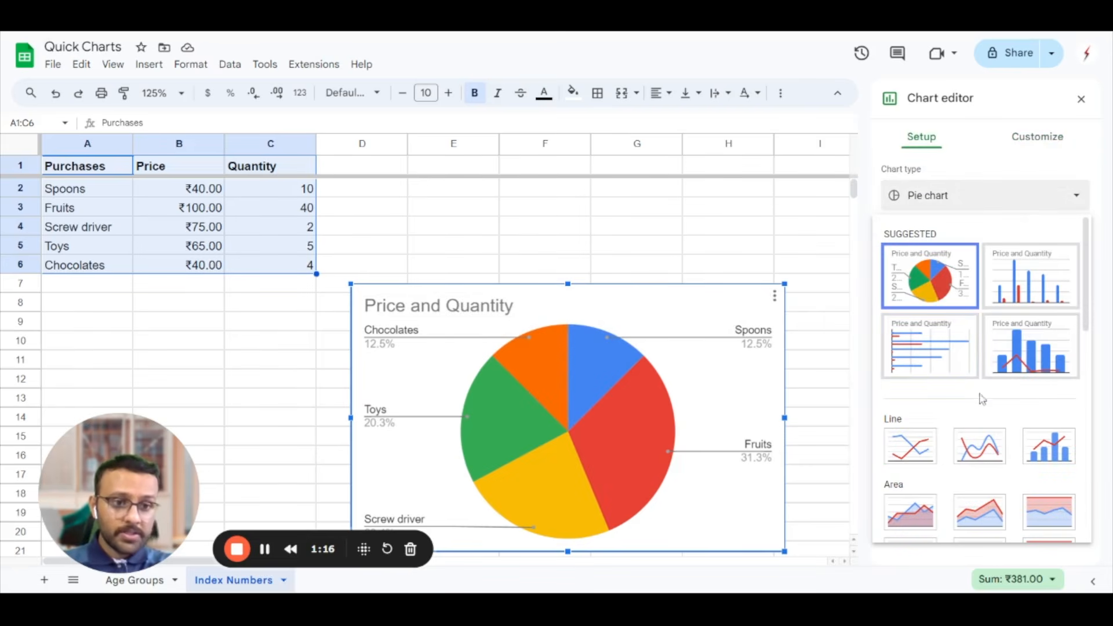
scroll(962, 475, "down", 4)
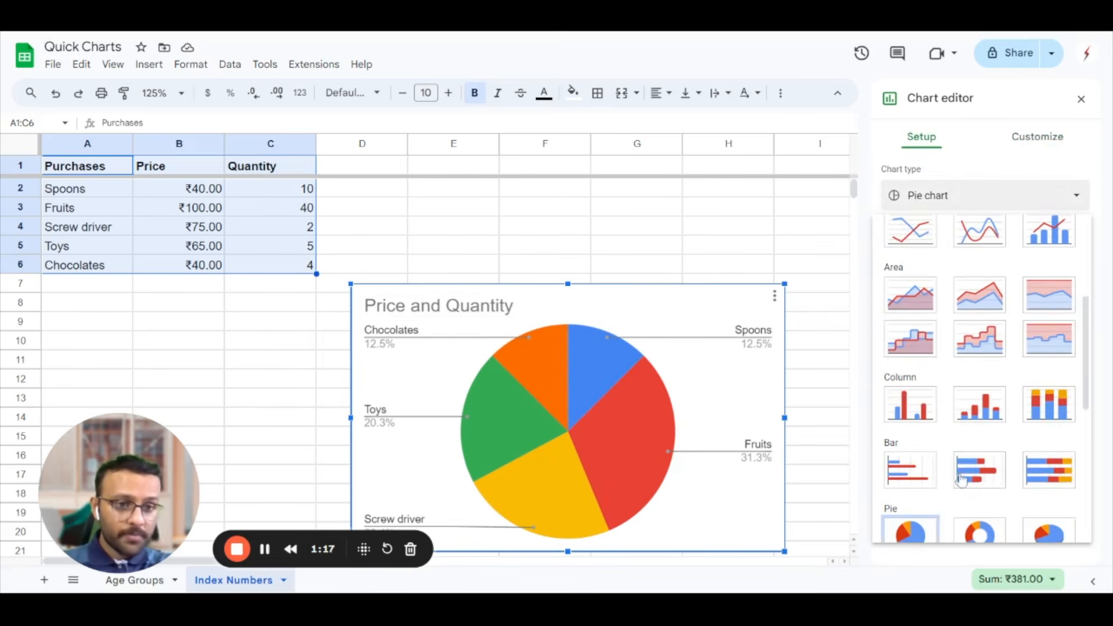
left_click(910, 404)
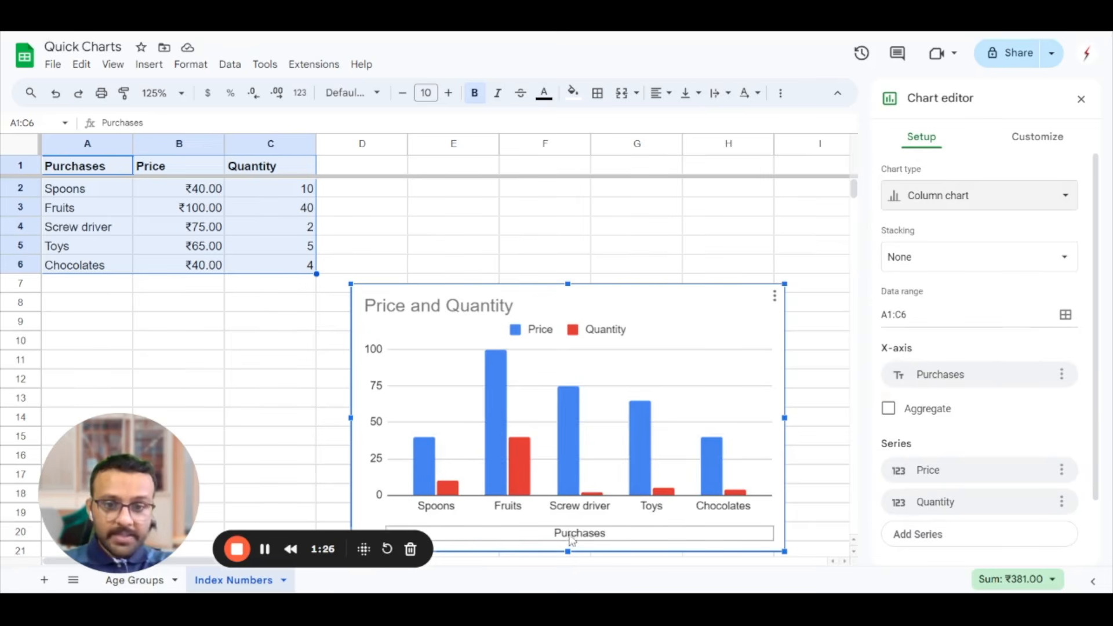
Keep Purchases as the X-axis and remove the Quantity series from the column chart
left_click(989, 375)
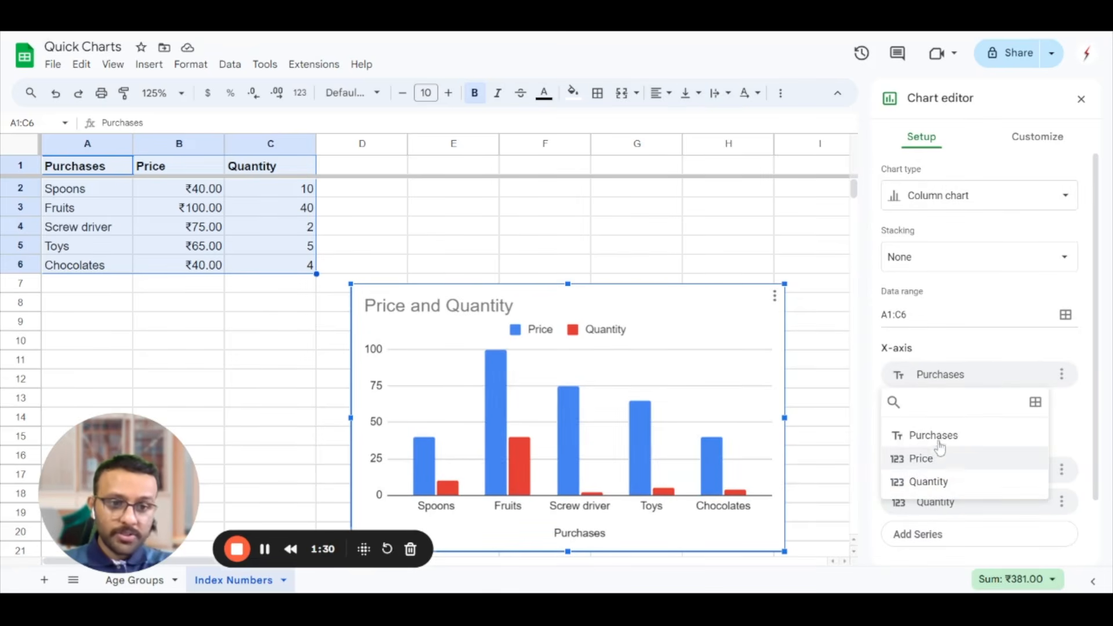
left_click(937, 361)
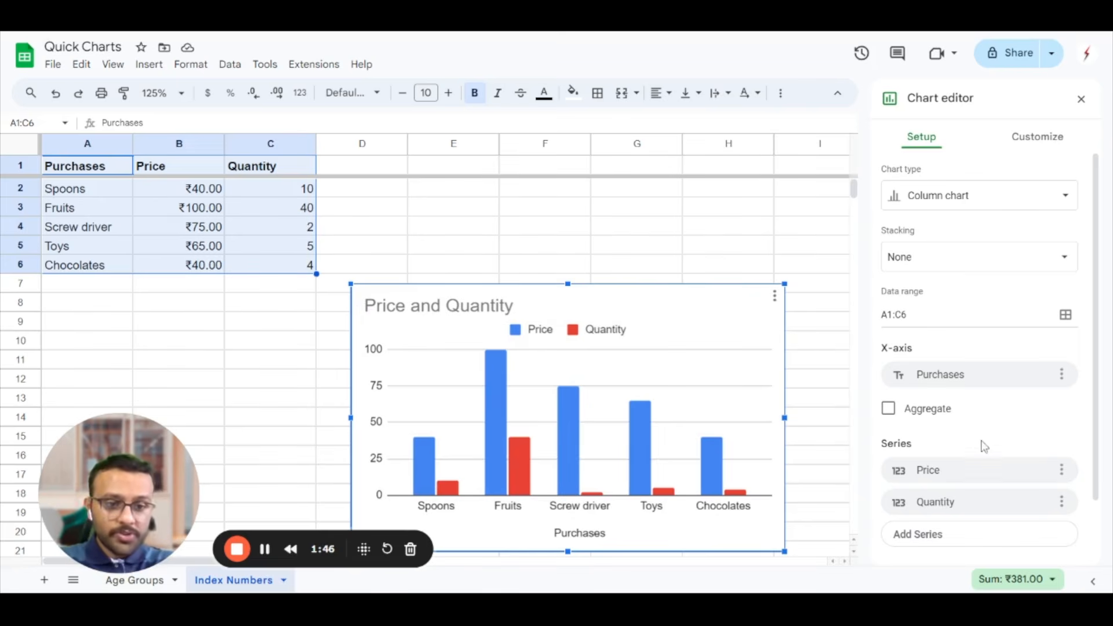
scroll(984, 444, "down", 2)
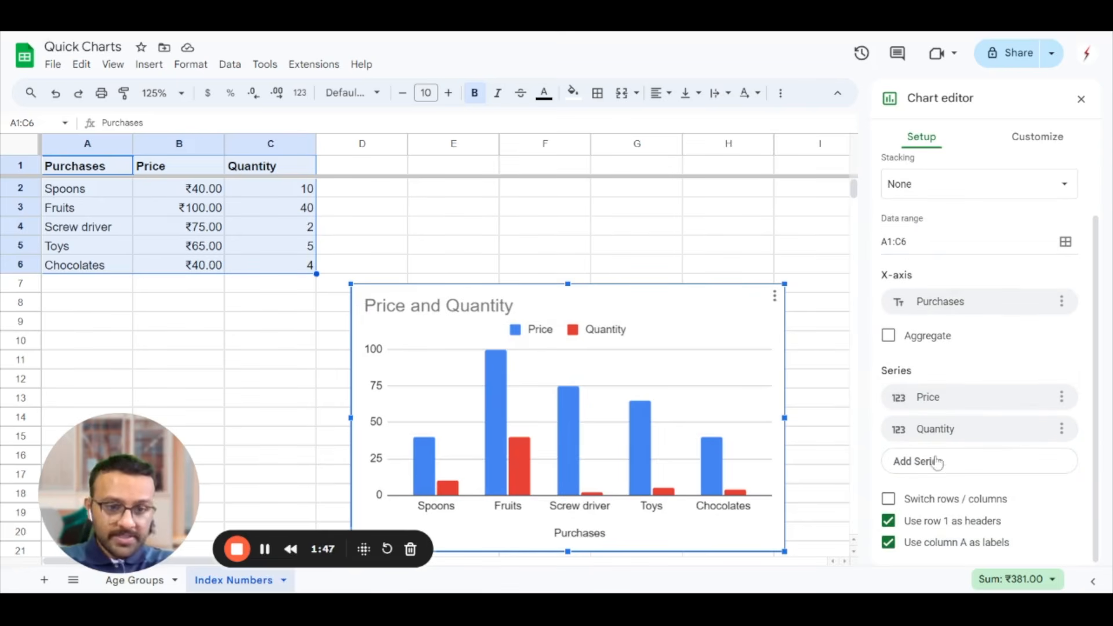
left_click(1062, 429)
left_click(1028, 462)
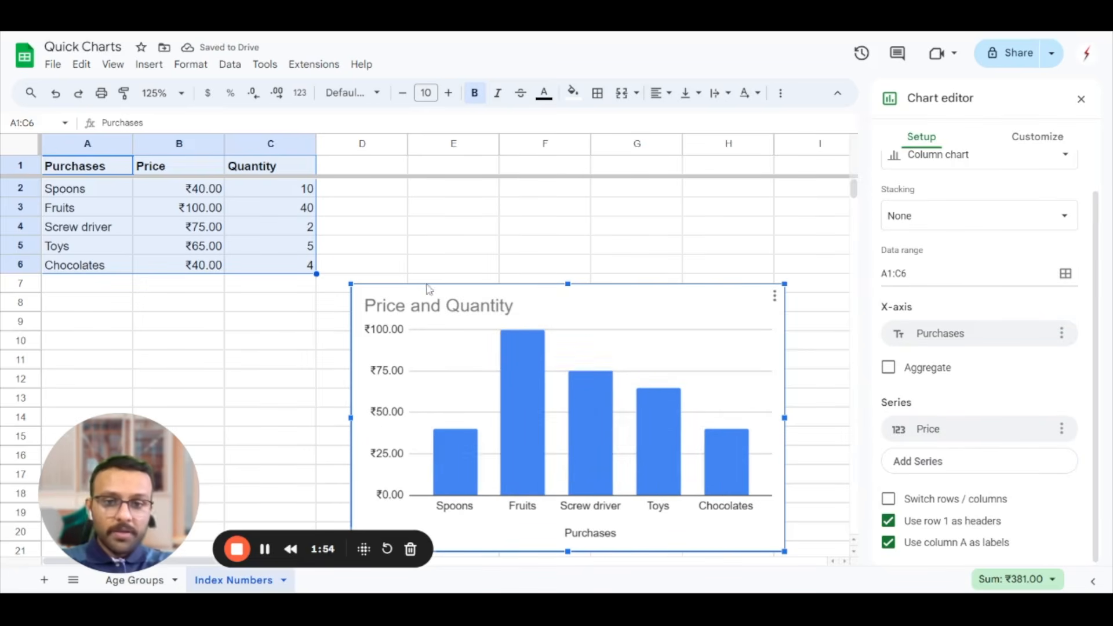
Replace the chart title with "Last month purchases"
left_click(489, 317)
left_click(488, 317)
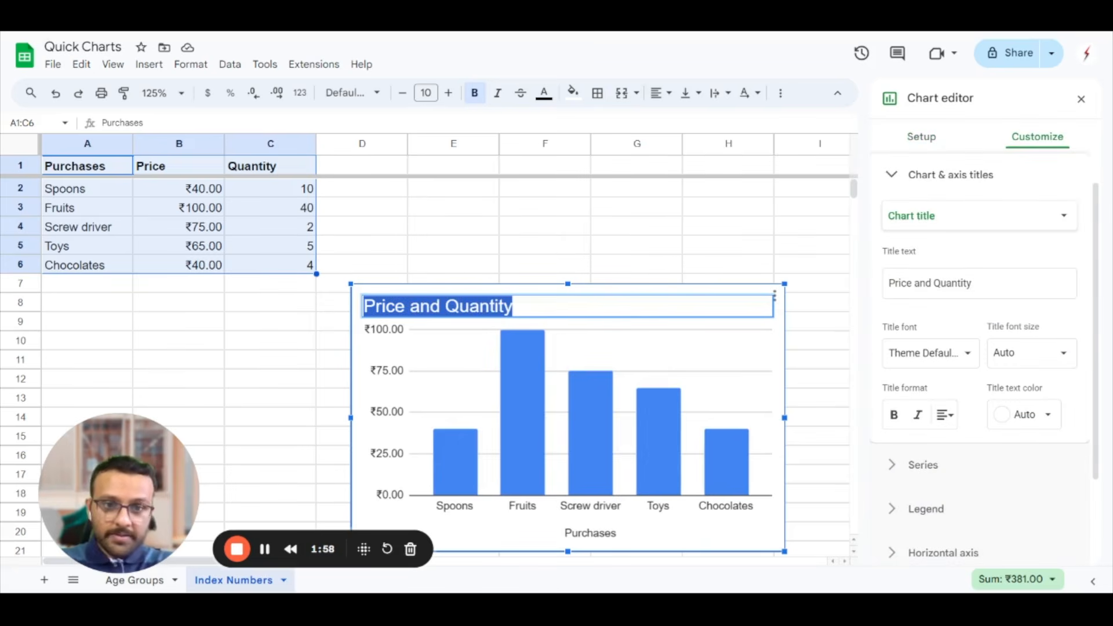
left_click(1055, 176)
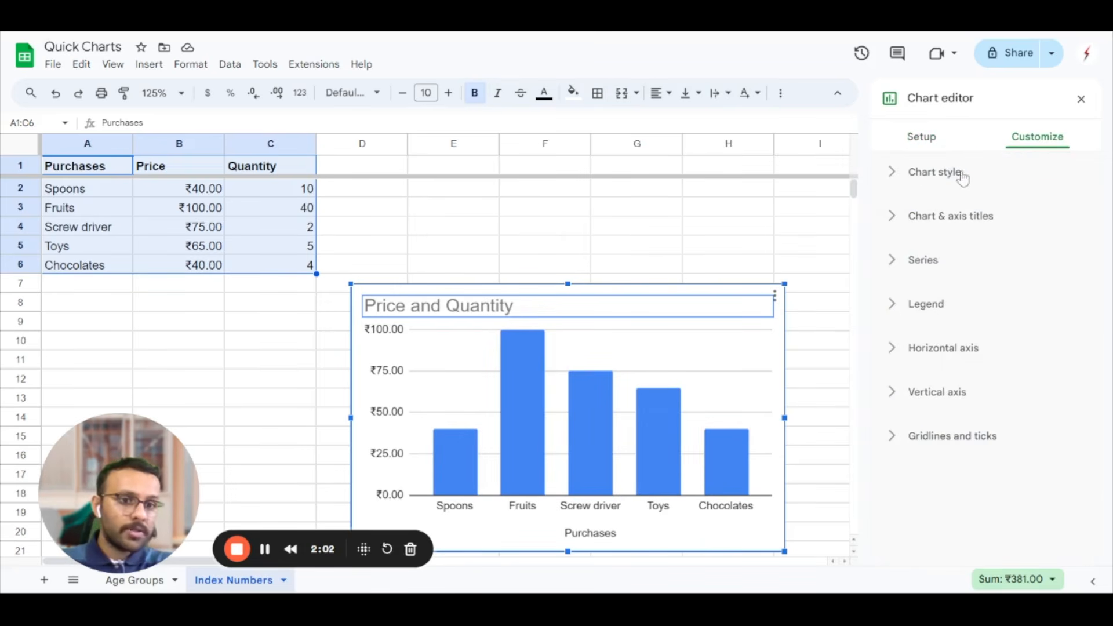
left_click(899, 229)
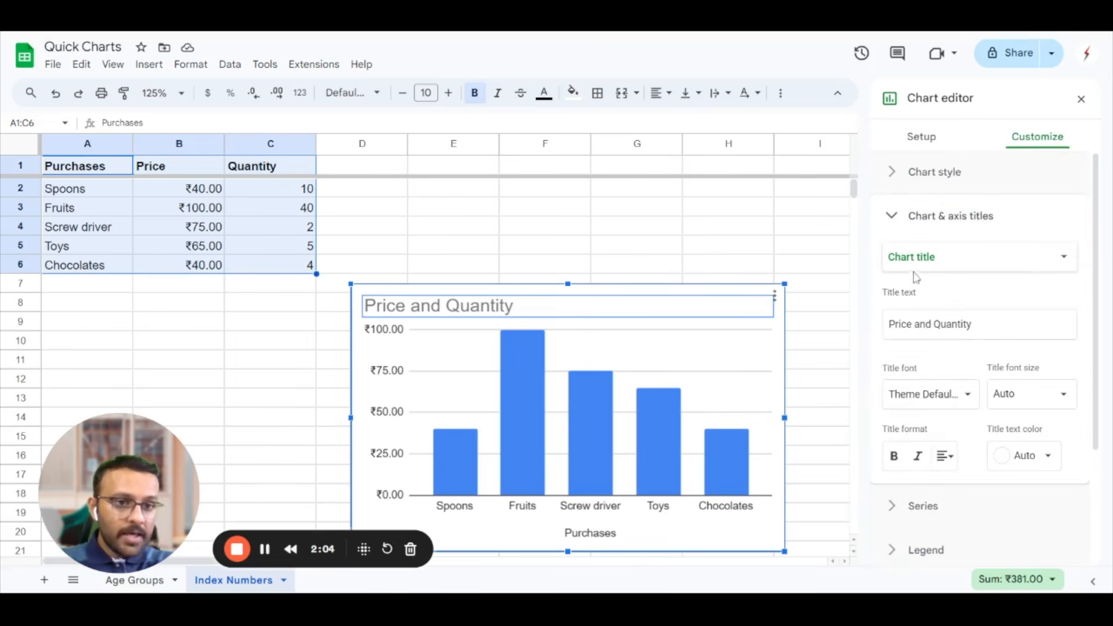
left_click(962, 325)
double_click(950, 324)
key("shift+Left")
key("shift+Left")
key("shift+Left")
key("ctrl+a")
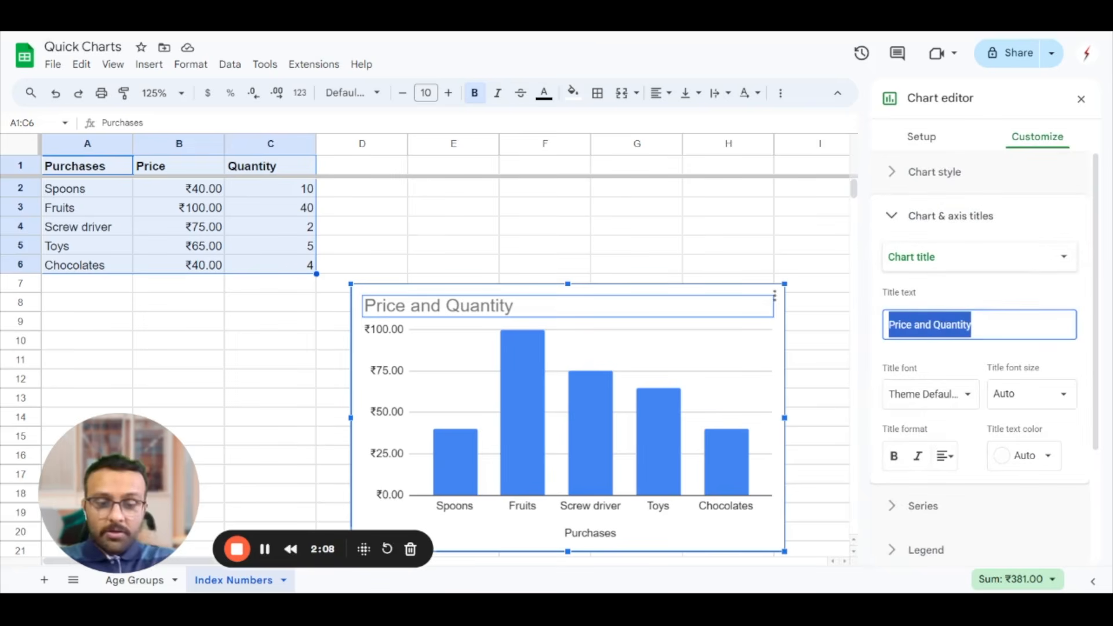
type("Last month purchases")
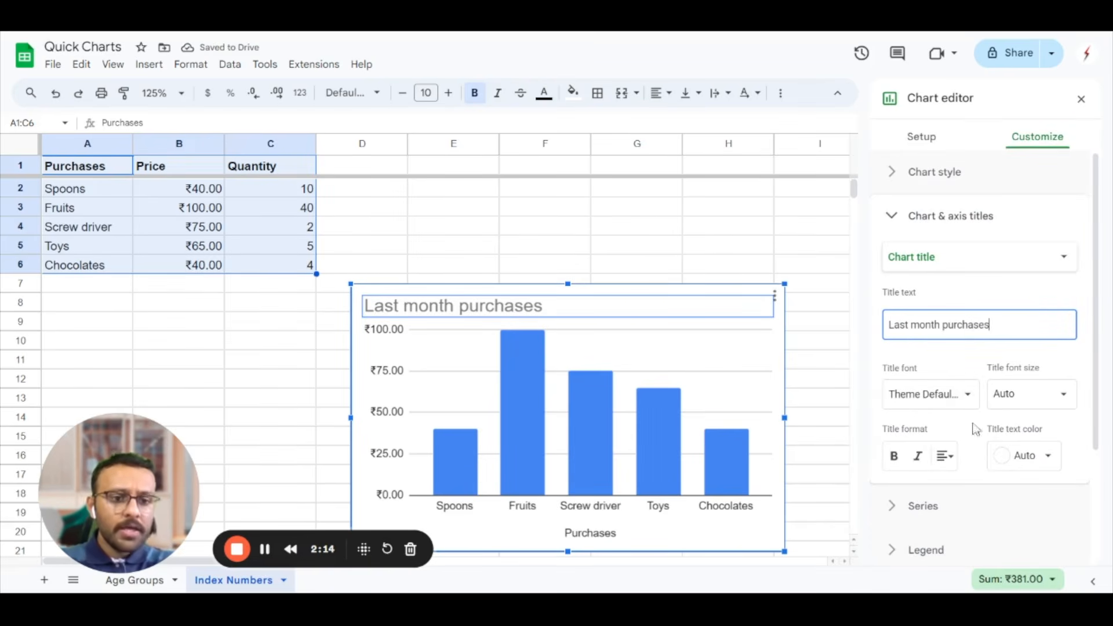
Add Quantity as a second series alongside Price in the column chart
left_click(922, 138)
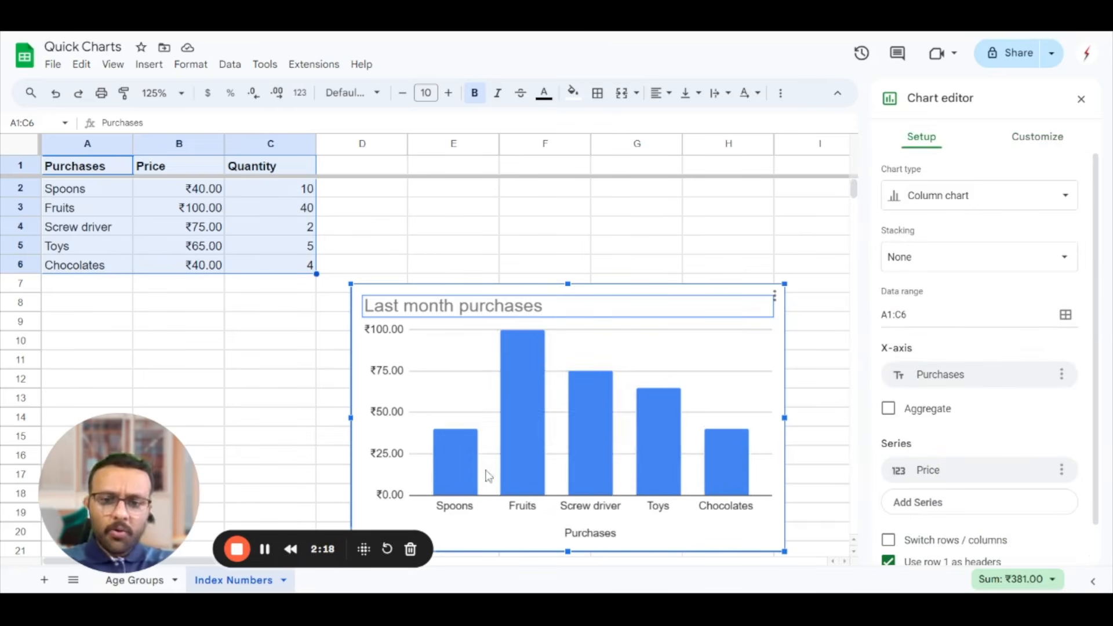
scroll(939, 435, "down", 1)
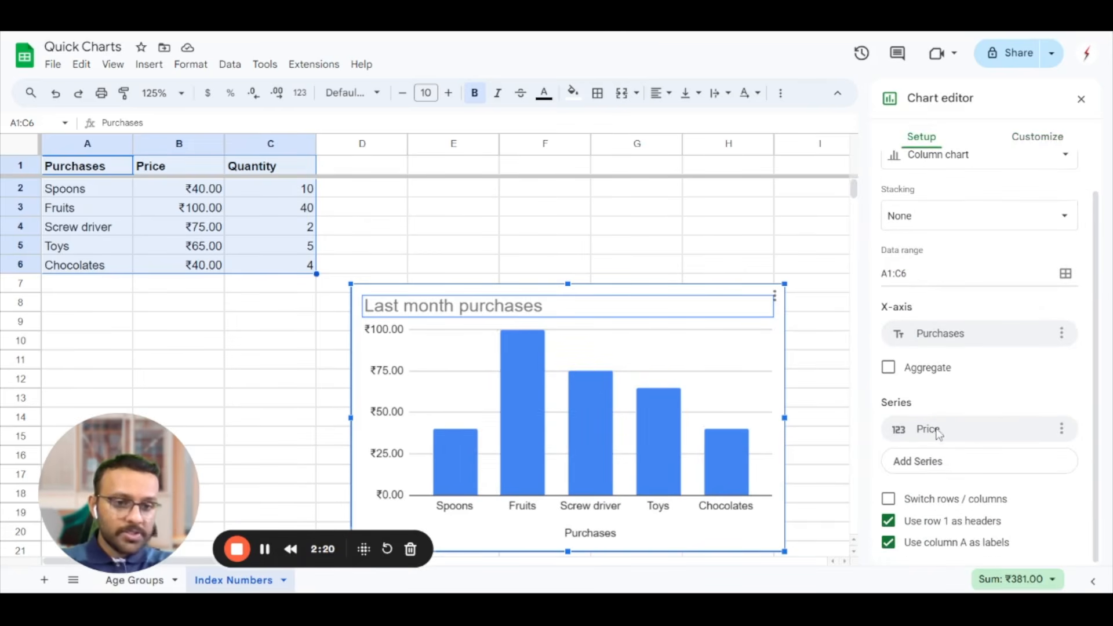
left_click(928, 463)
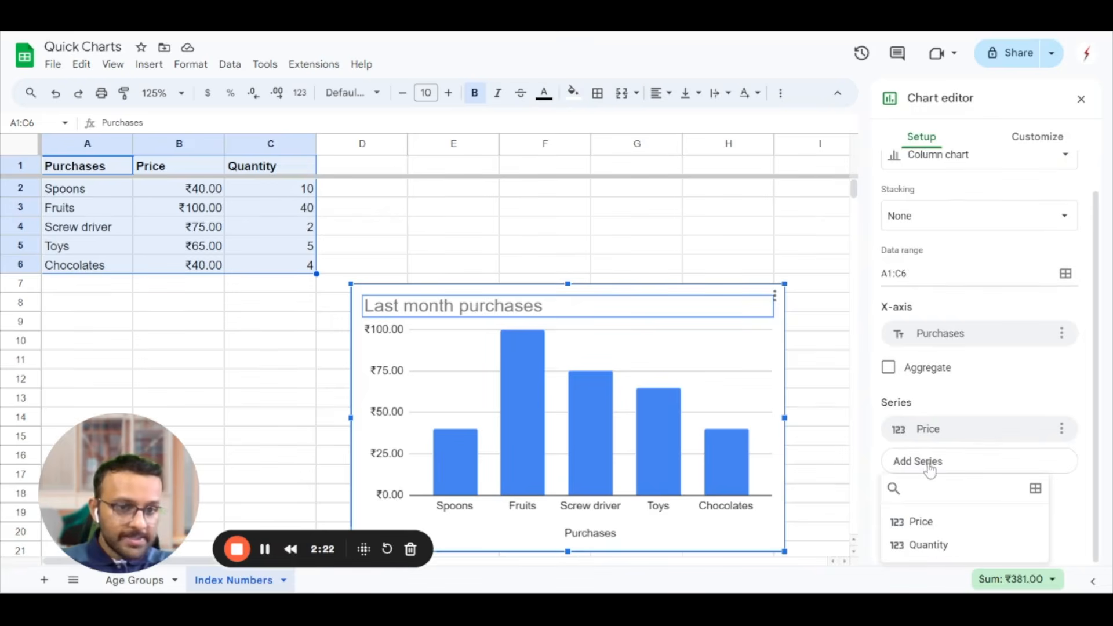
left_click(931, 545)
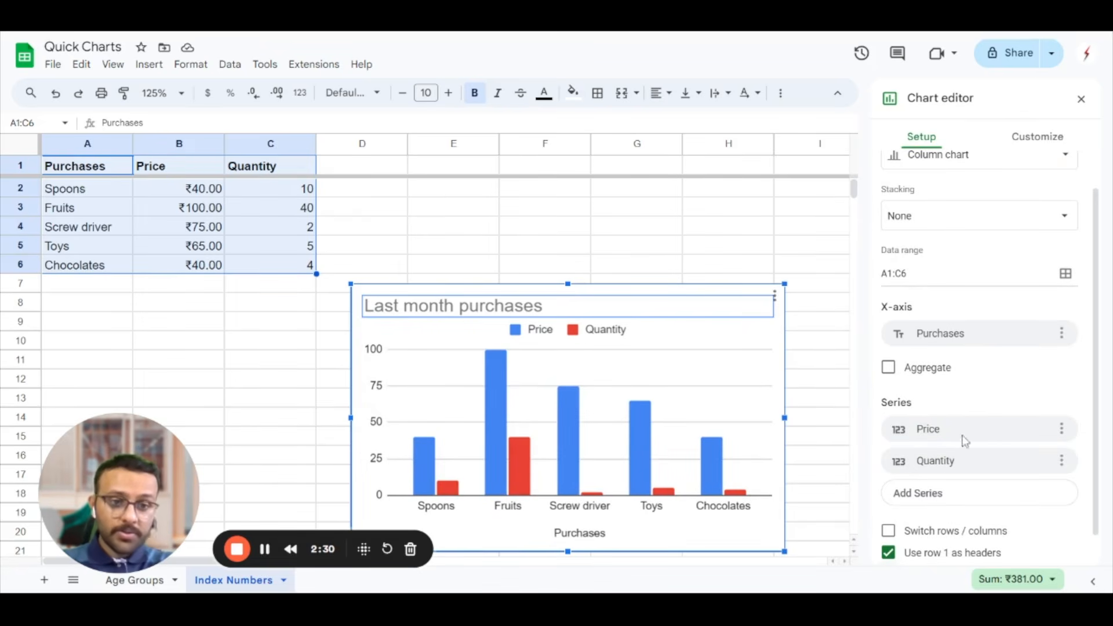
scroll(991, 377, "down", 1)
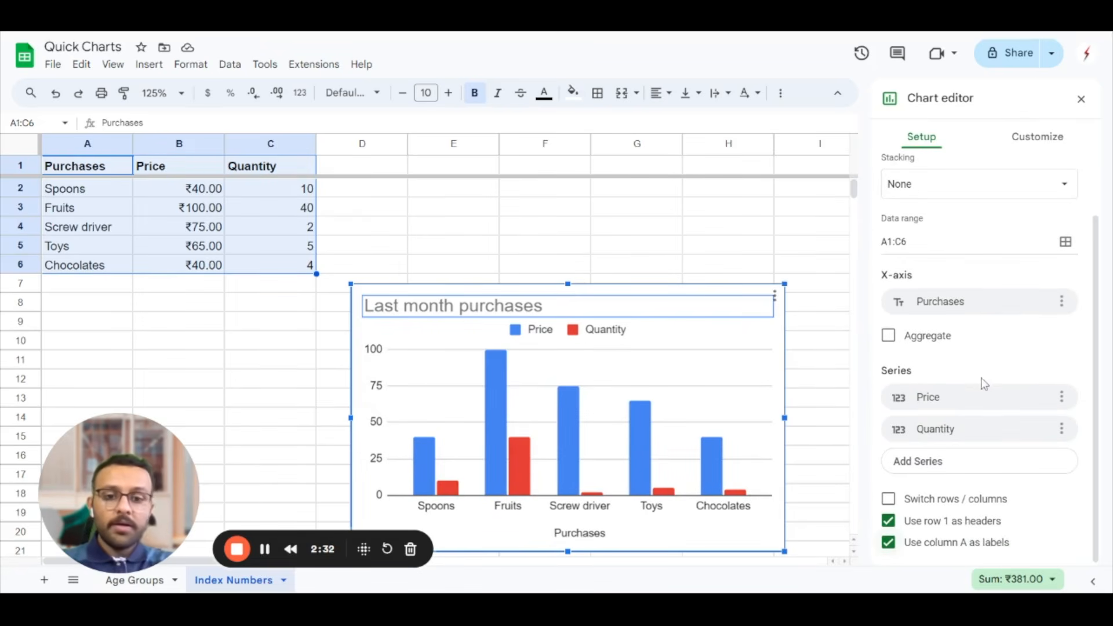
Turn on the 3D option in the chart style settings of the column chart
left_click(1038, 142)
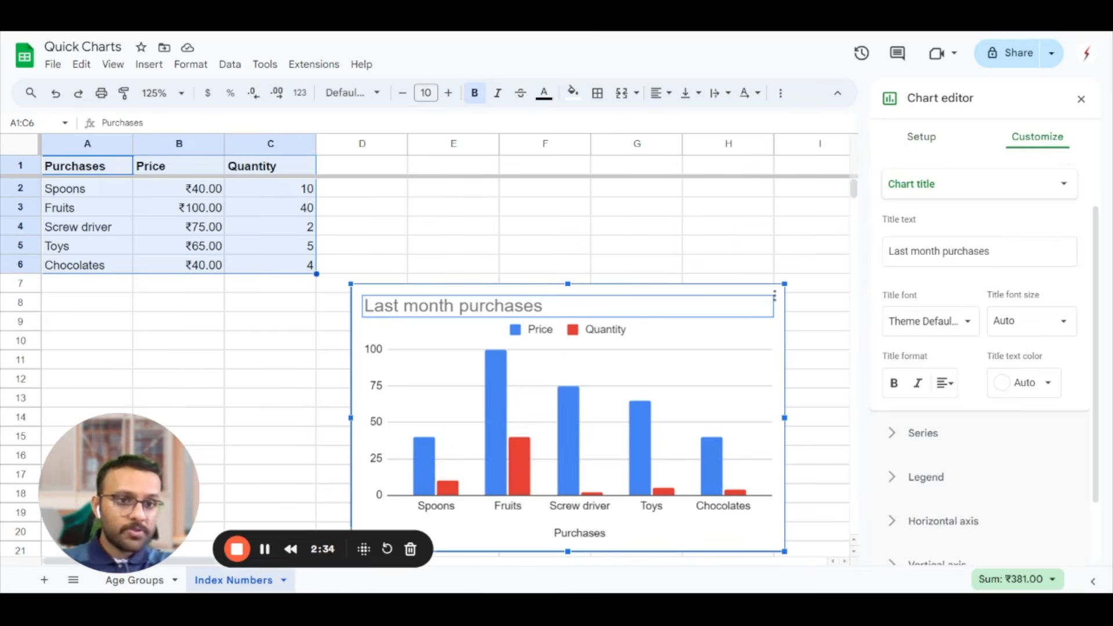
scroll(971, 360, "down", 1)
scroll(976, 350, "up", 3)
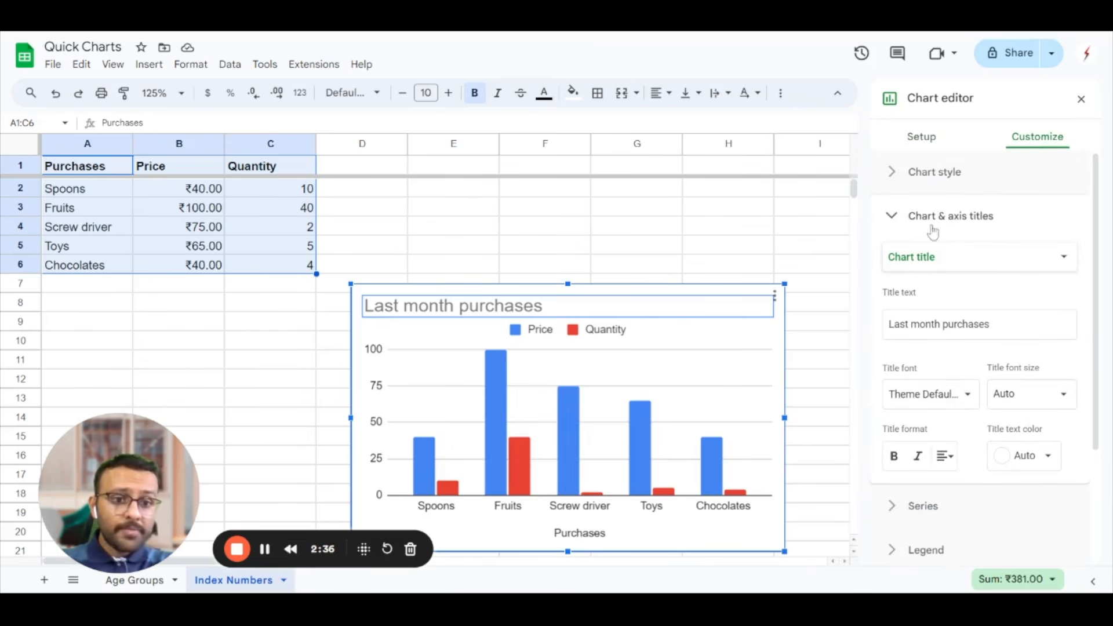
left_click(896, 219)
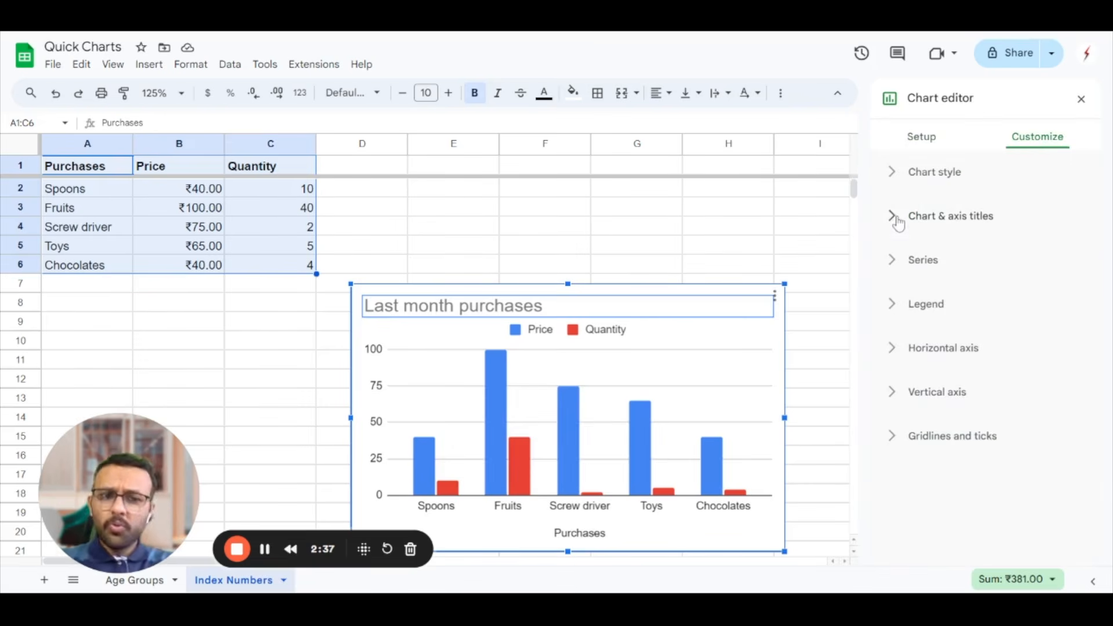
left_click(892, 173)
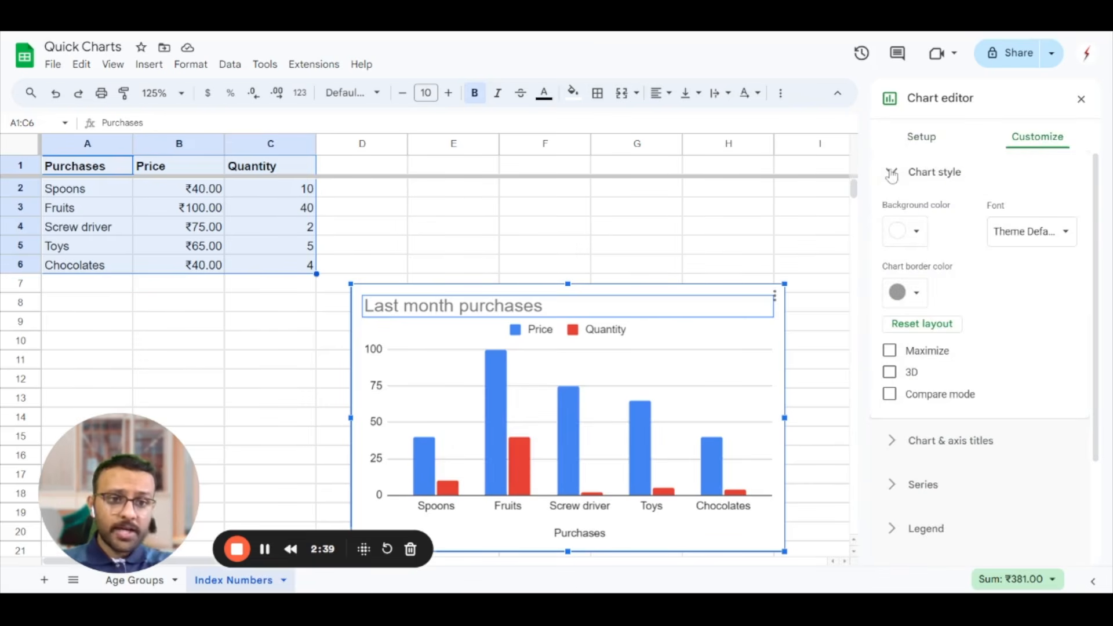
left_click(889, 373)
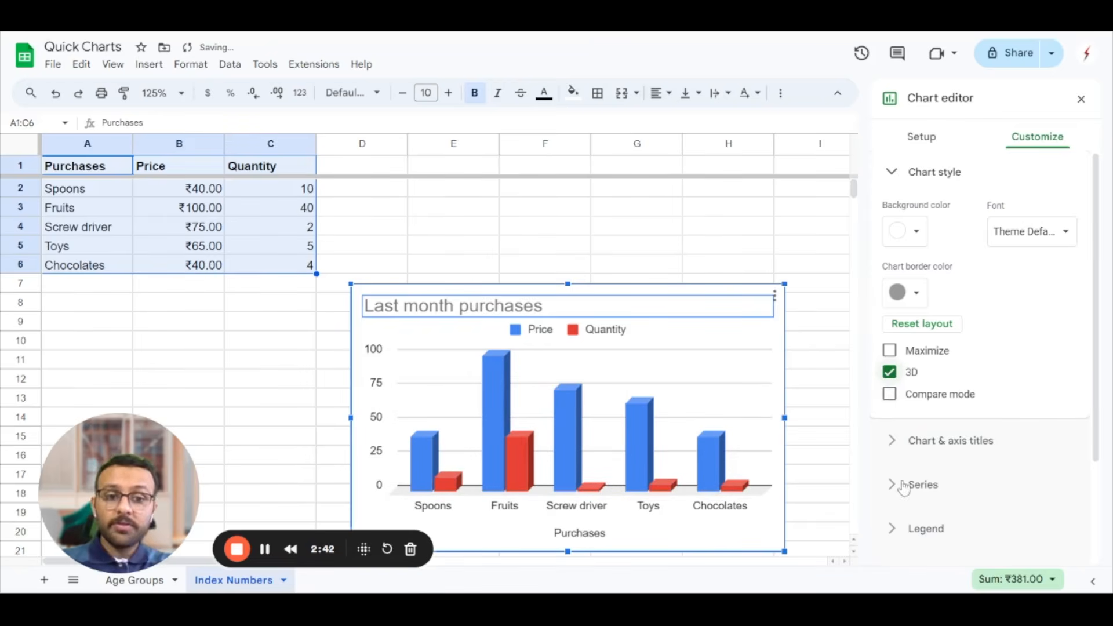
Try Comic Sans MS and Tahoma as the font of the chart title
left_click(895, 449)
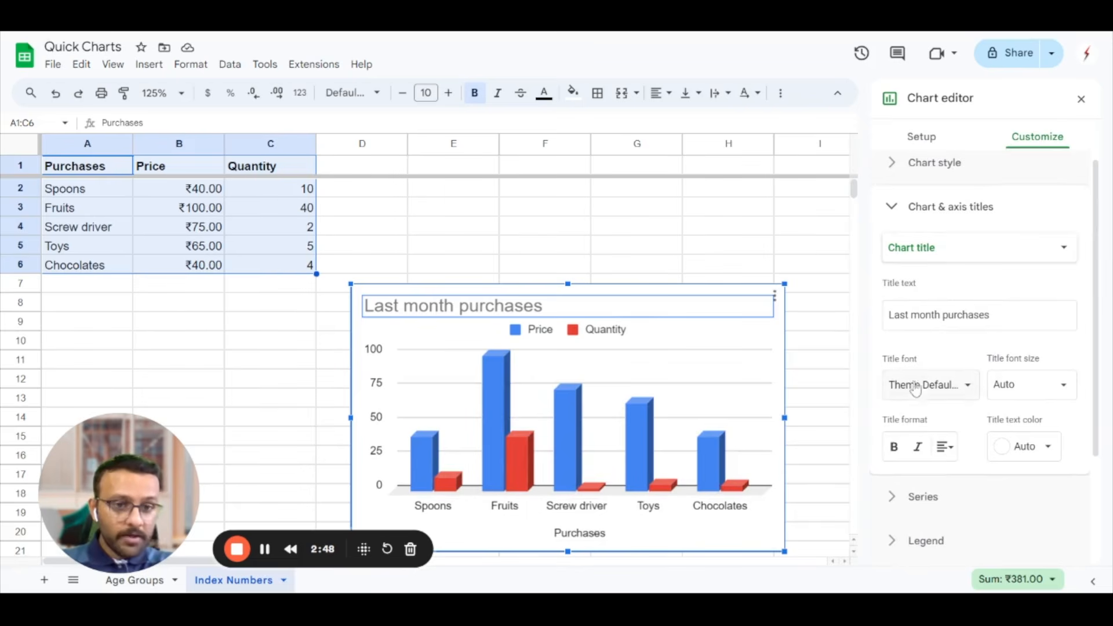
left_click(956, 398)
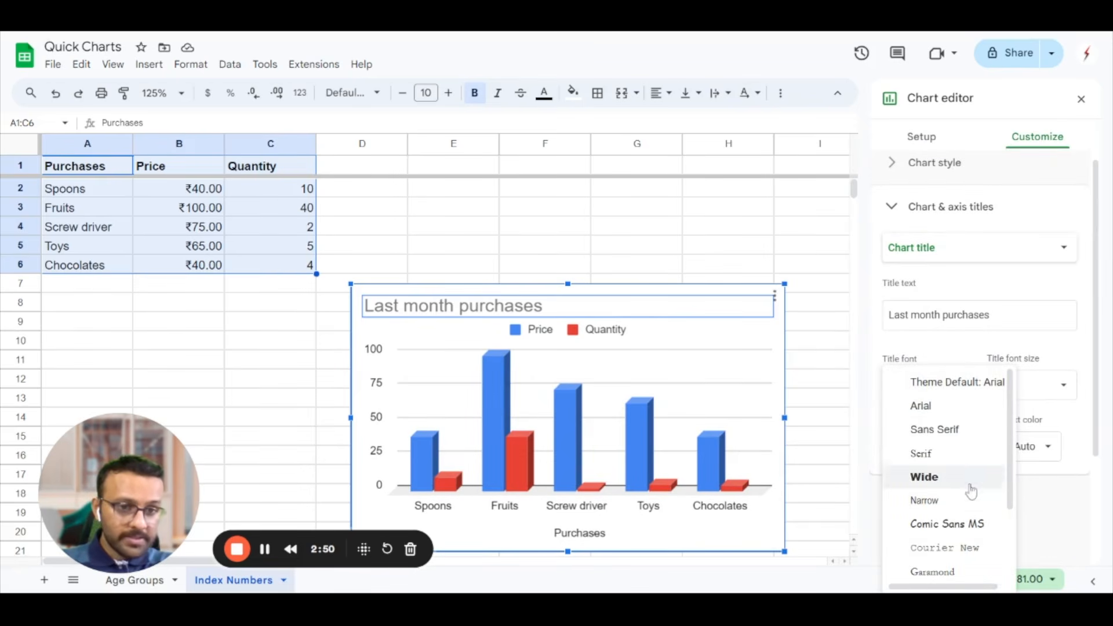
left_click(967, 526)
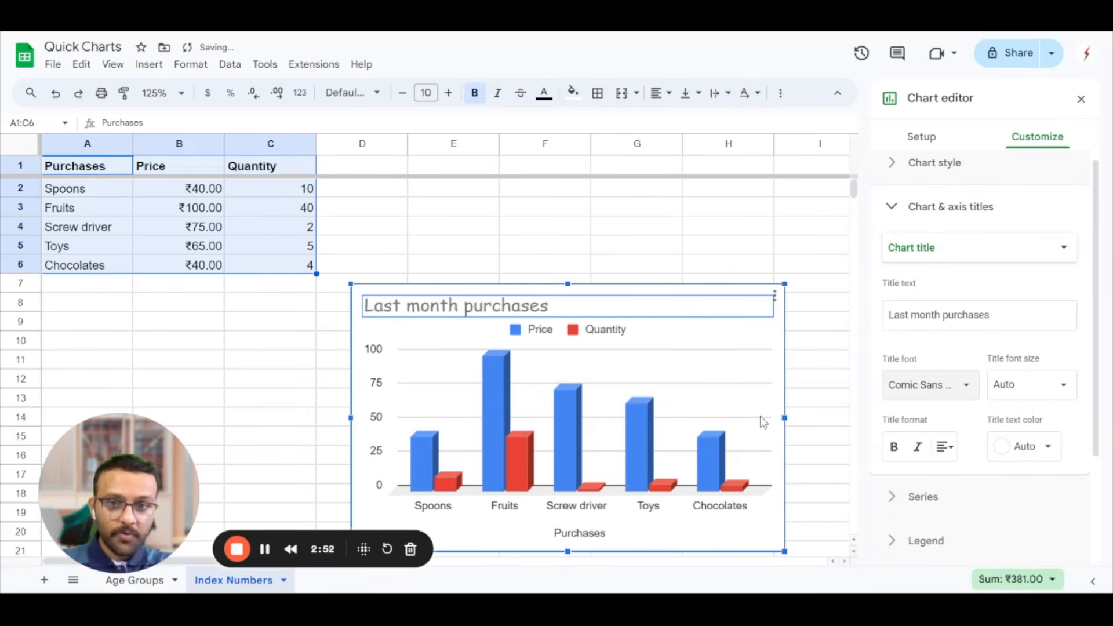
left_click(949, 391)
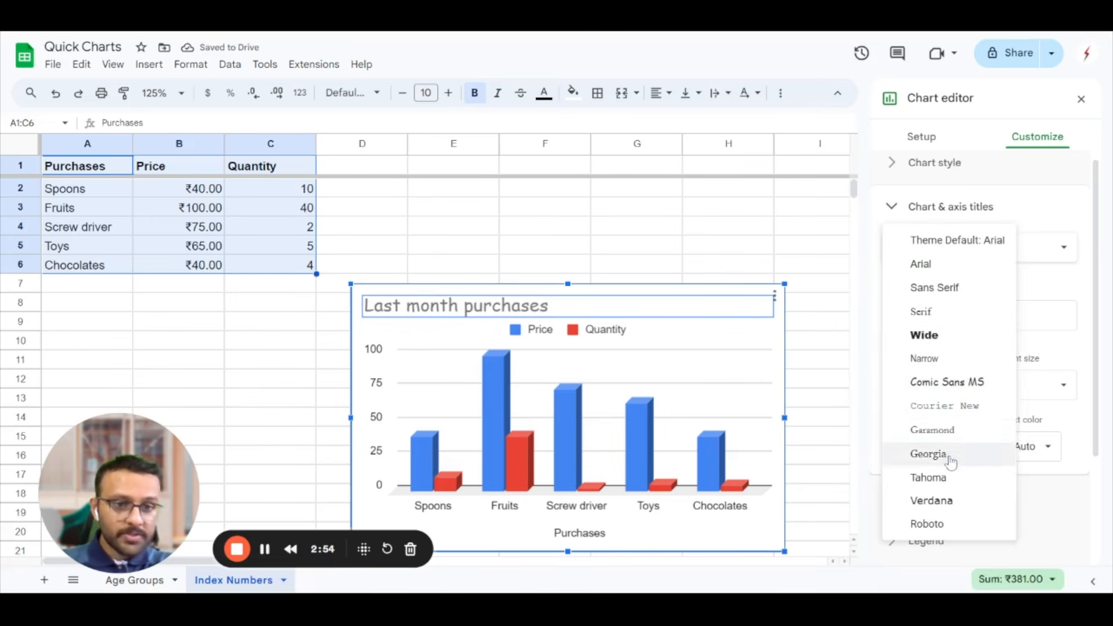
left_click(945, 477)
Return the chart title font to Theme Default: Arial and make the title bold
left_click(962, 387)
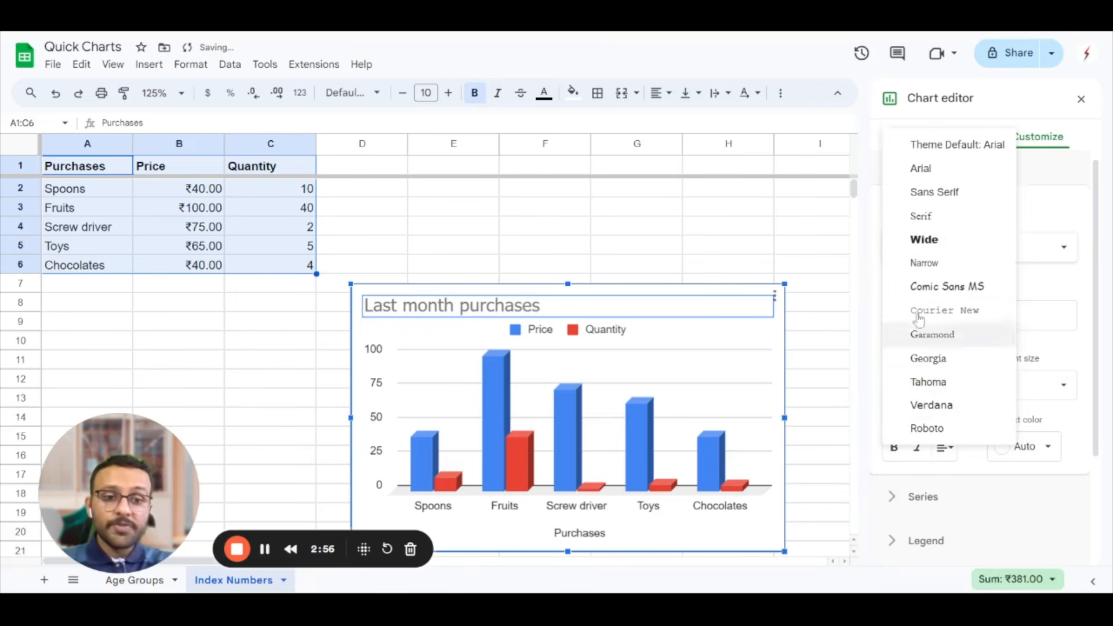
left_click(933, 149)
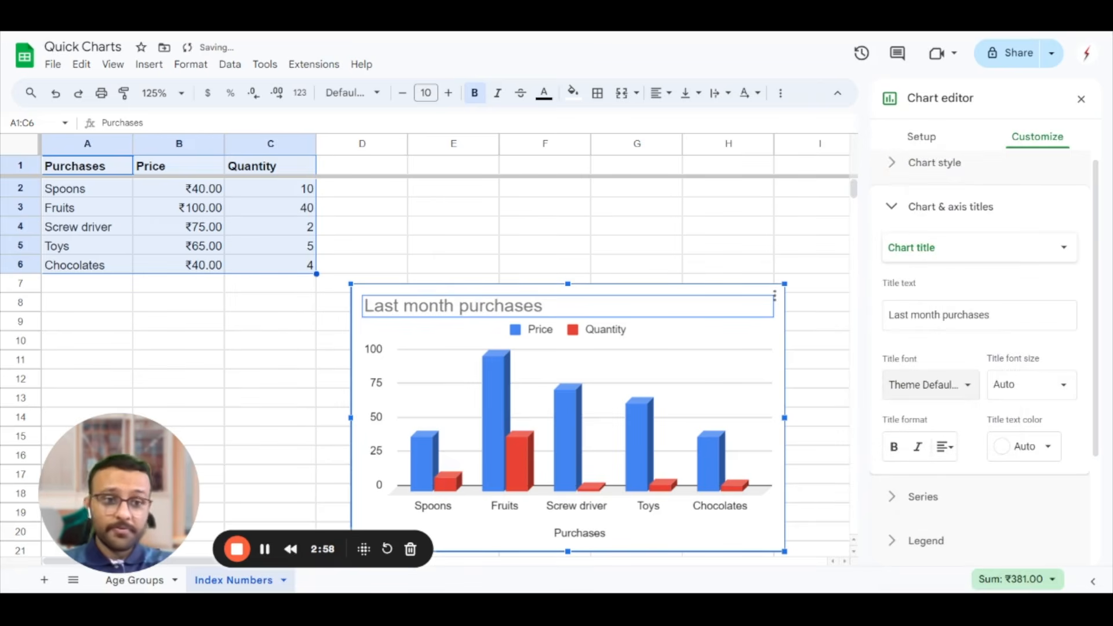
left_click(895, 448)
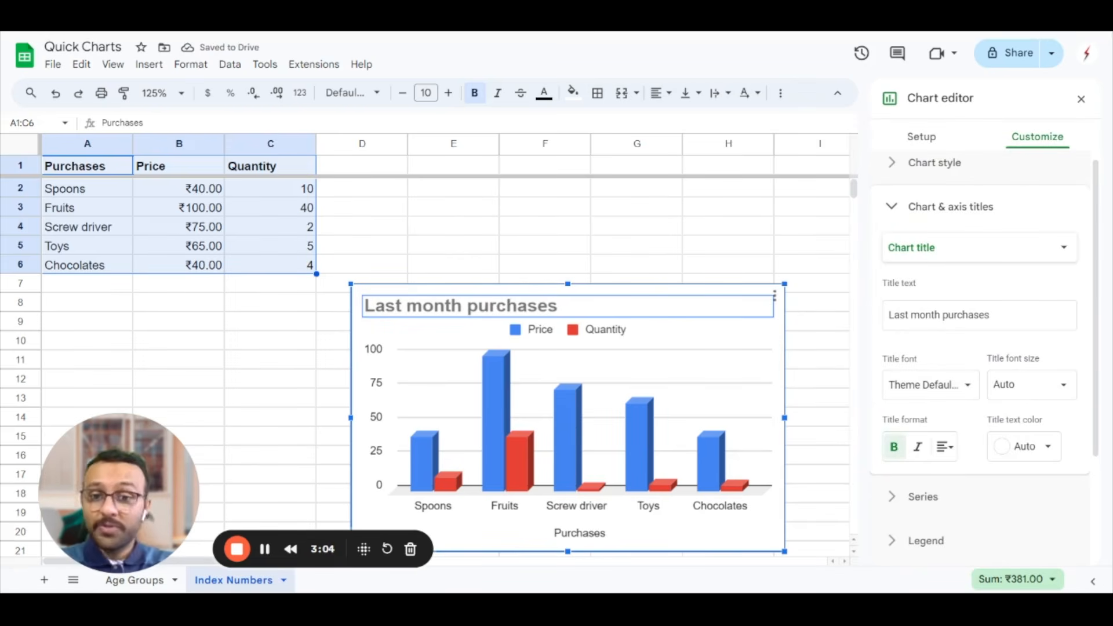
Try reversing the order of the horizontal axis and turn the reversal off again
scroll(933, 435, "down", 3)
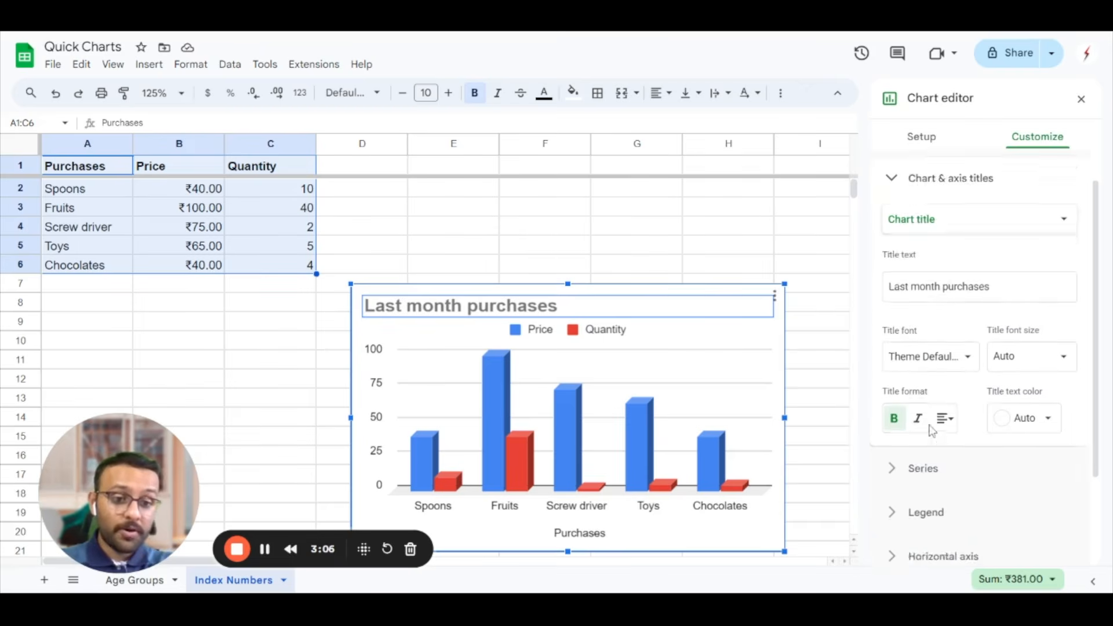
left_click(897, 442)
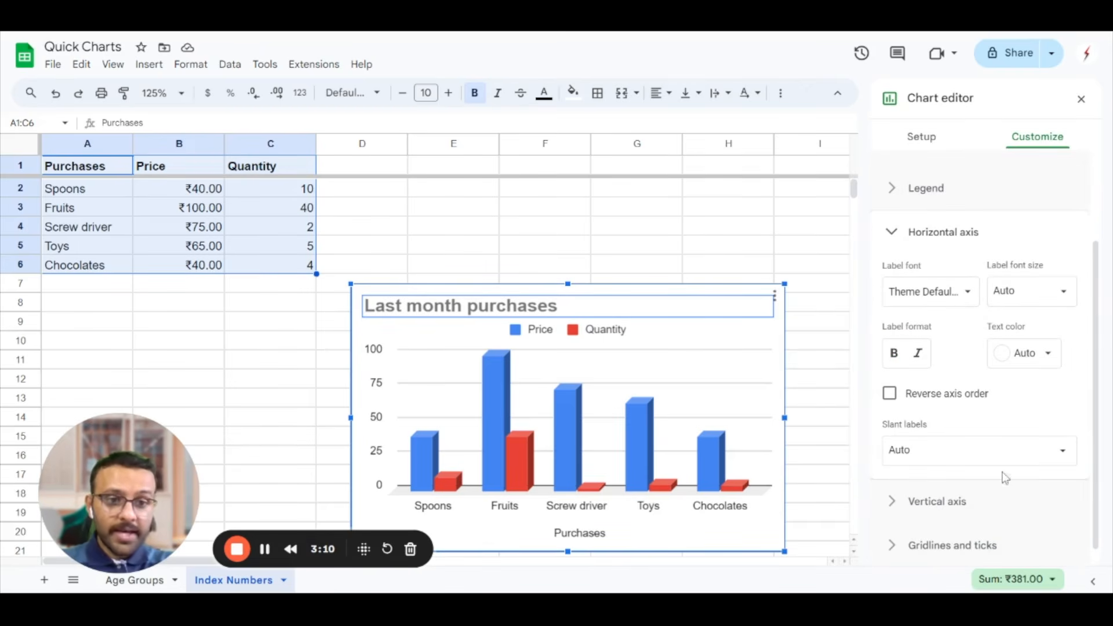
left_click(890, 394)
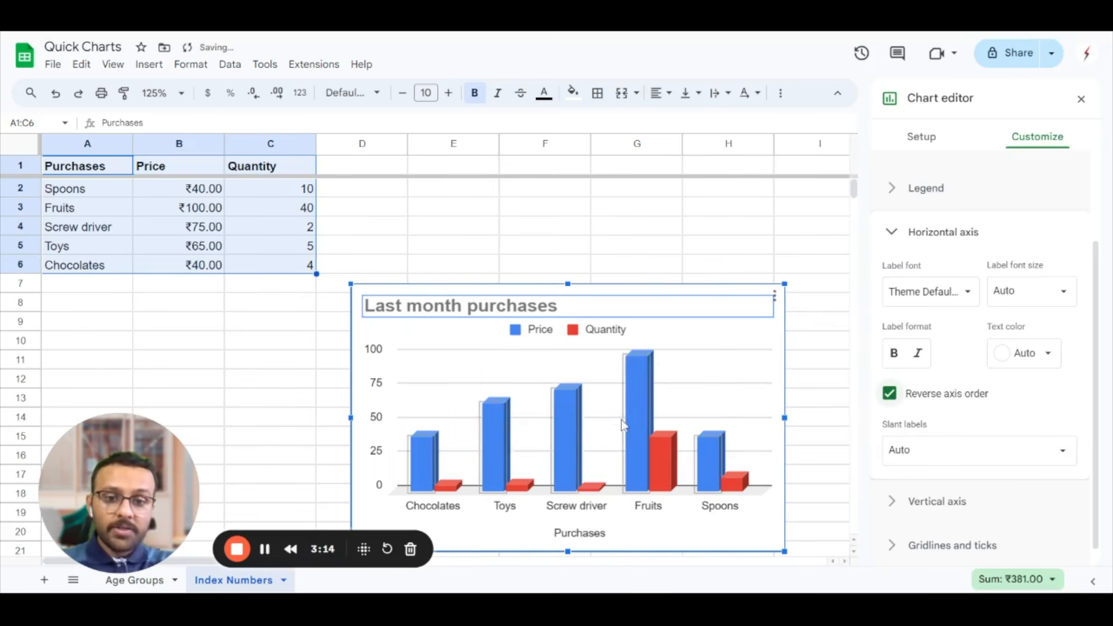
left_click(890, 395)
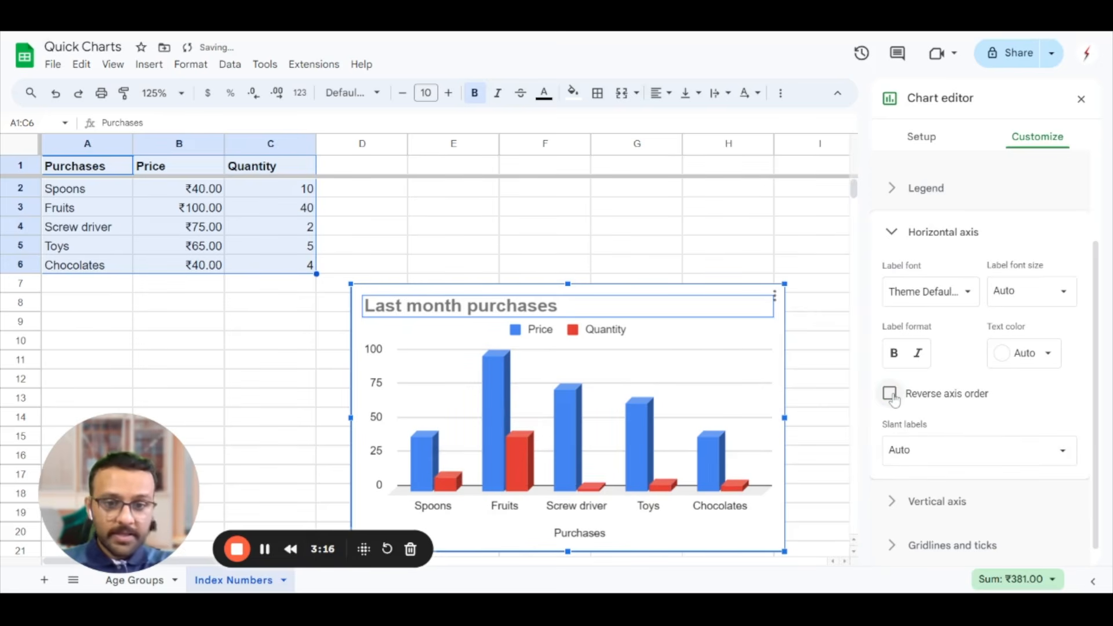
left_click(892, 397)
left_click(890, 394)
left_click(889, 395)
scroll(997, 416, "down", 1)
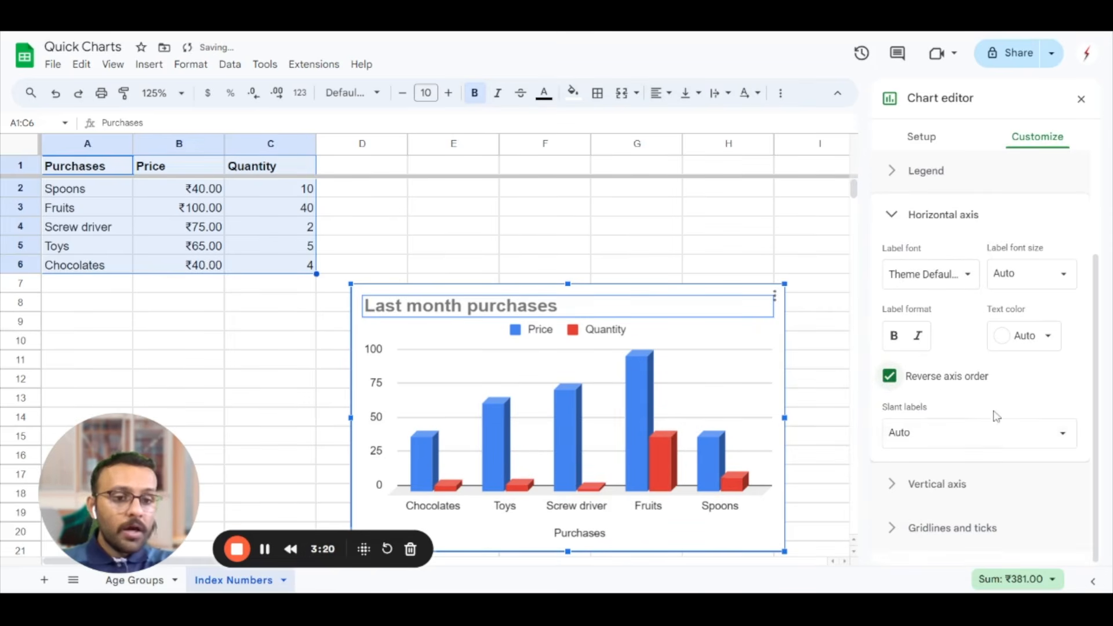
left_click(900, 399)
scroll(951, 411, "up", 3)
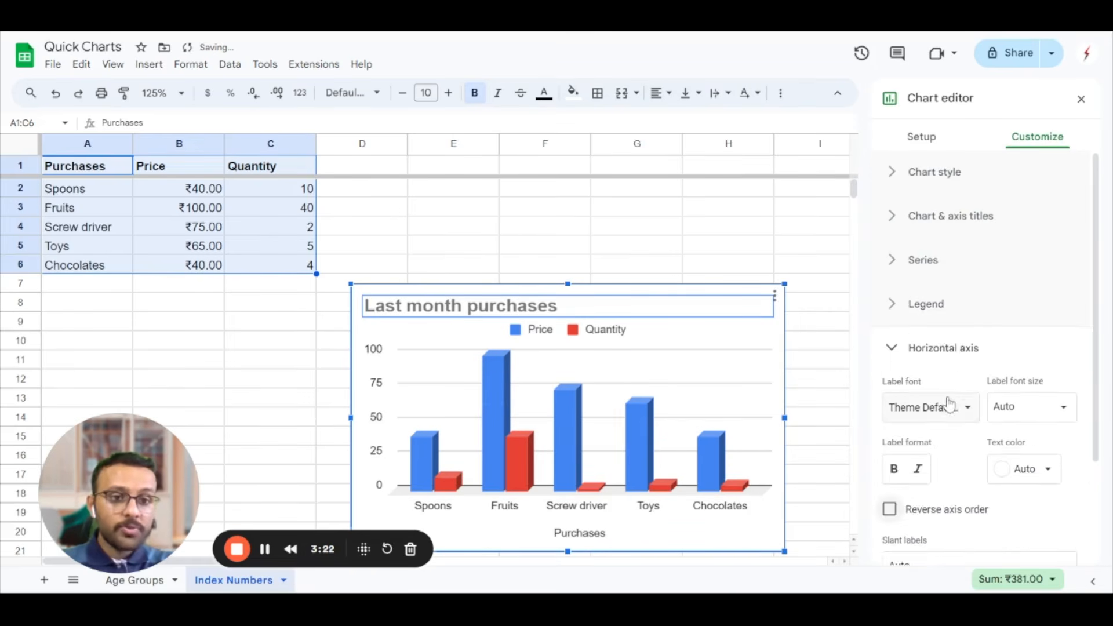
View the legend settings with the chart's legend selected, and open the formatting options for all series
left_click(896, 305)
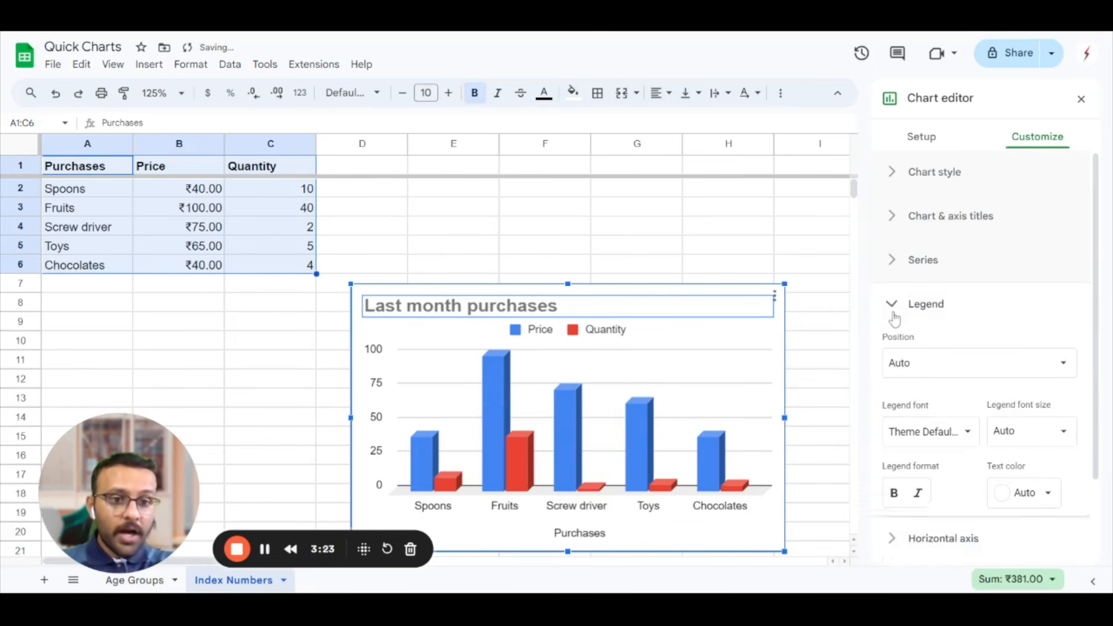
left_click(537, 335)
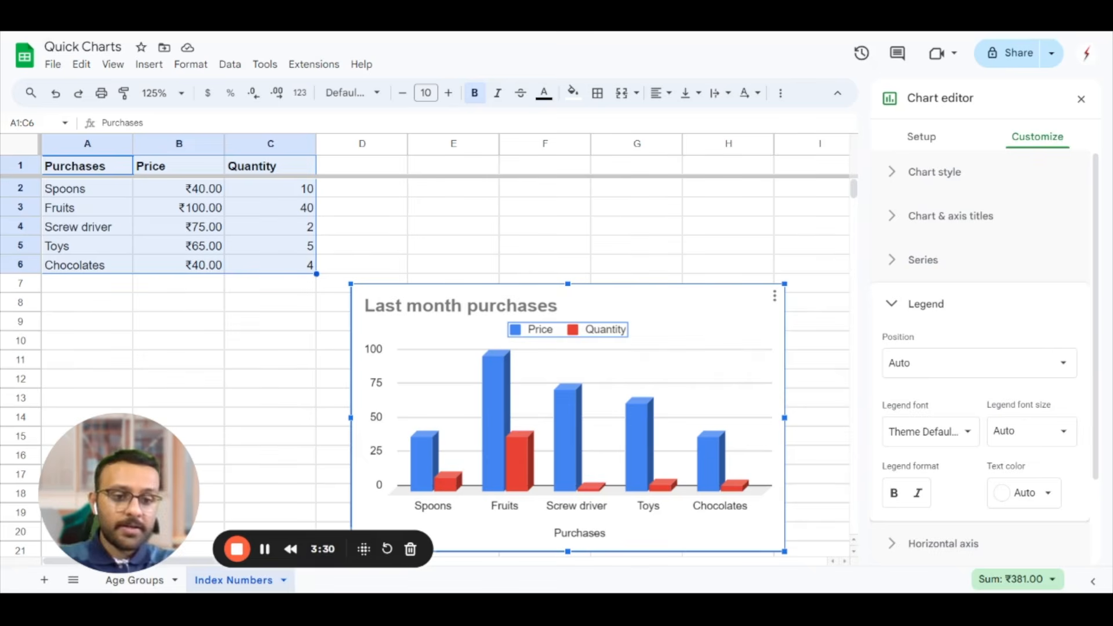
left_click(896, 266)
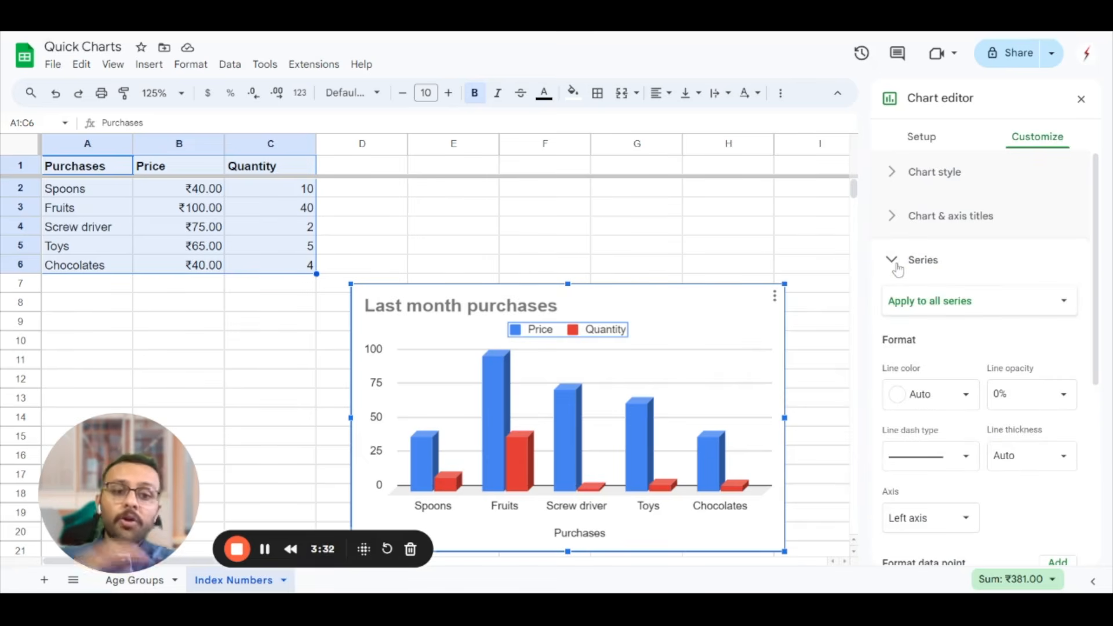